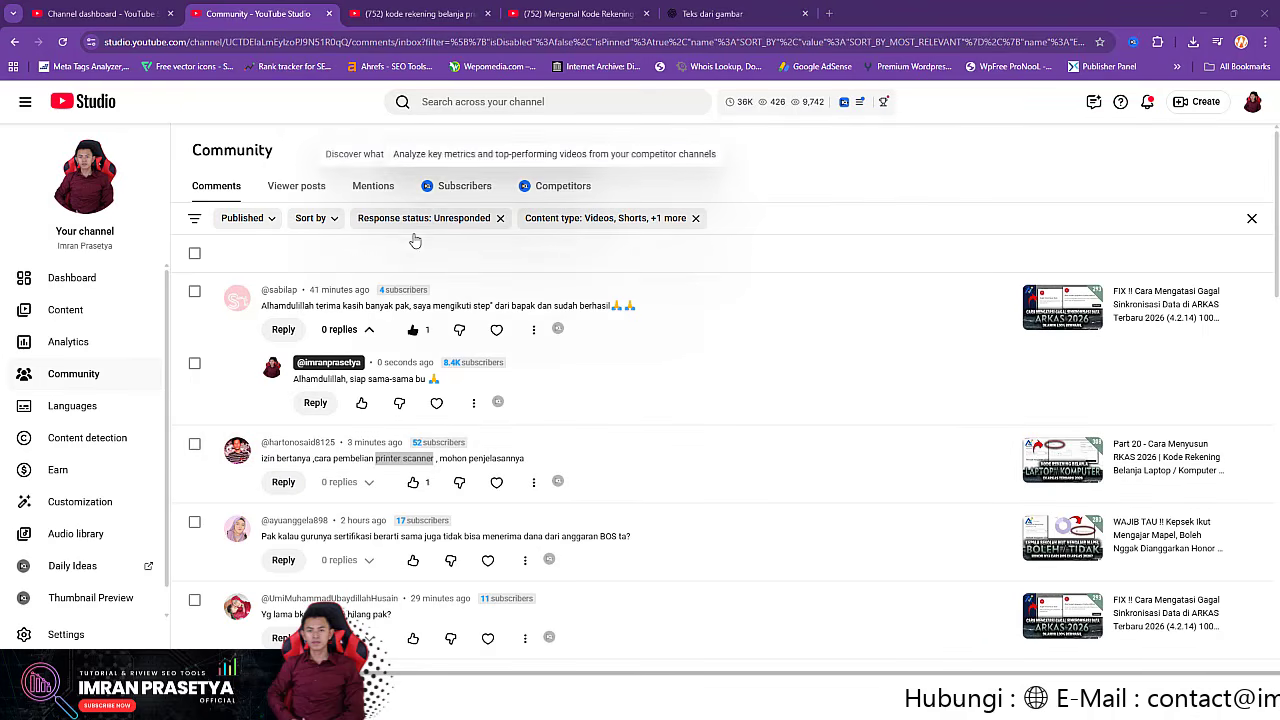
- Open the public YouTube channel page and look through its ARKAS 2026, Tanya Jawab and Dapodik playlists
{"action": "left_click", "coordinate": [86, 200]}
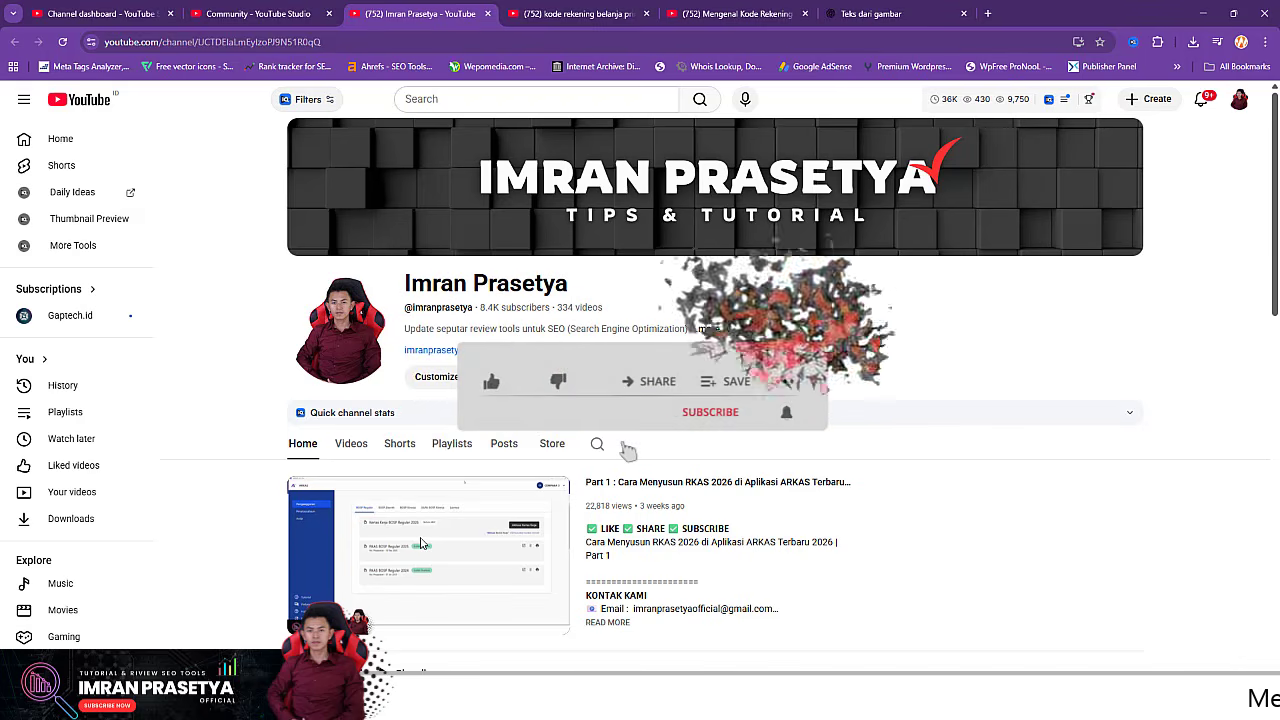
{"action": "scroll", "coordinate": [583, 432], "scroll_direction": "down", "scroll_amount": 2}
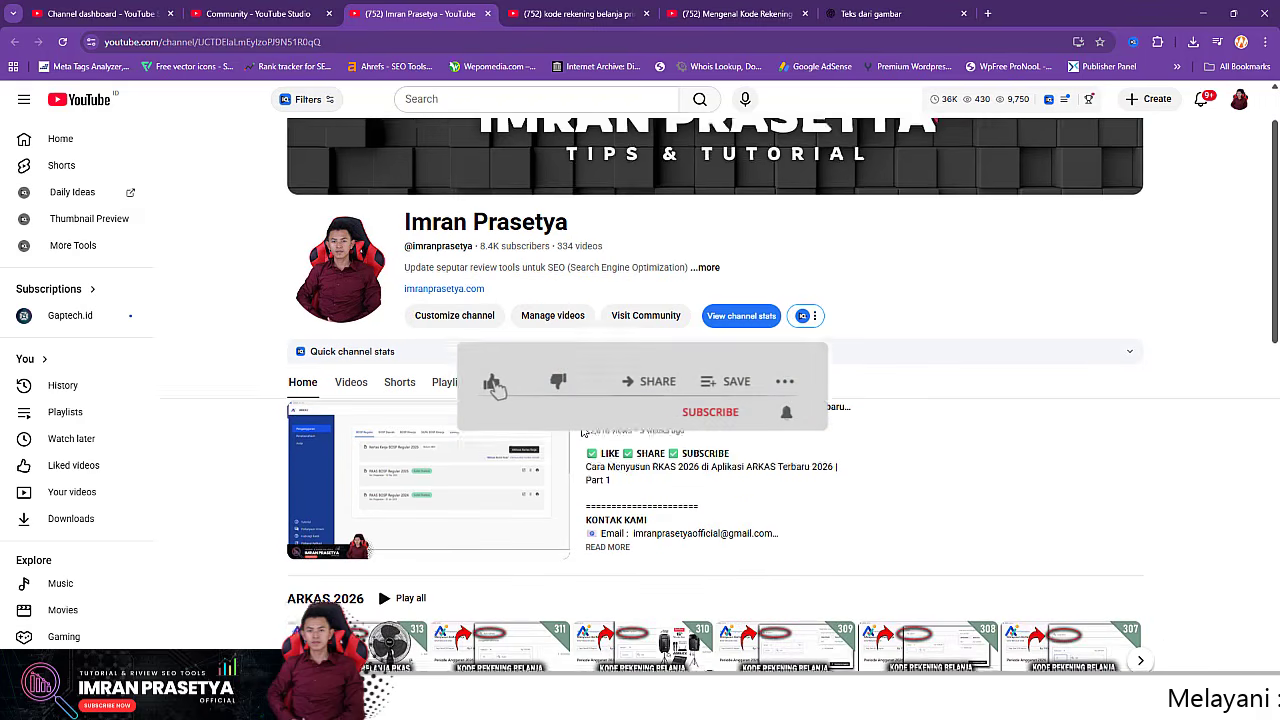
{"action": "scroll", "coordinate": [583, 432], "scroll_direction": "down", "scroll_amount": 1}
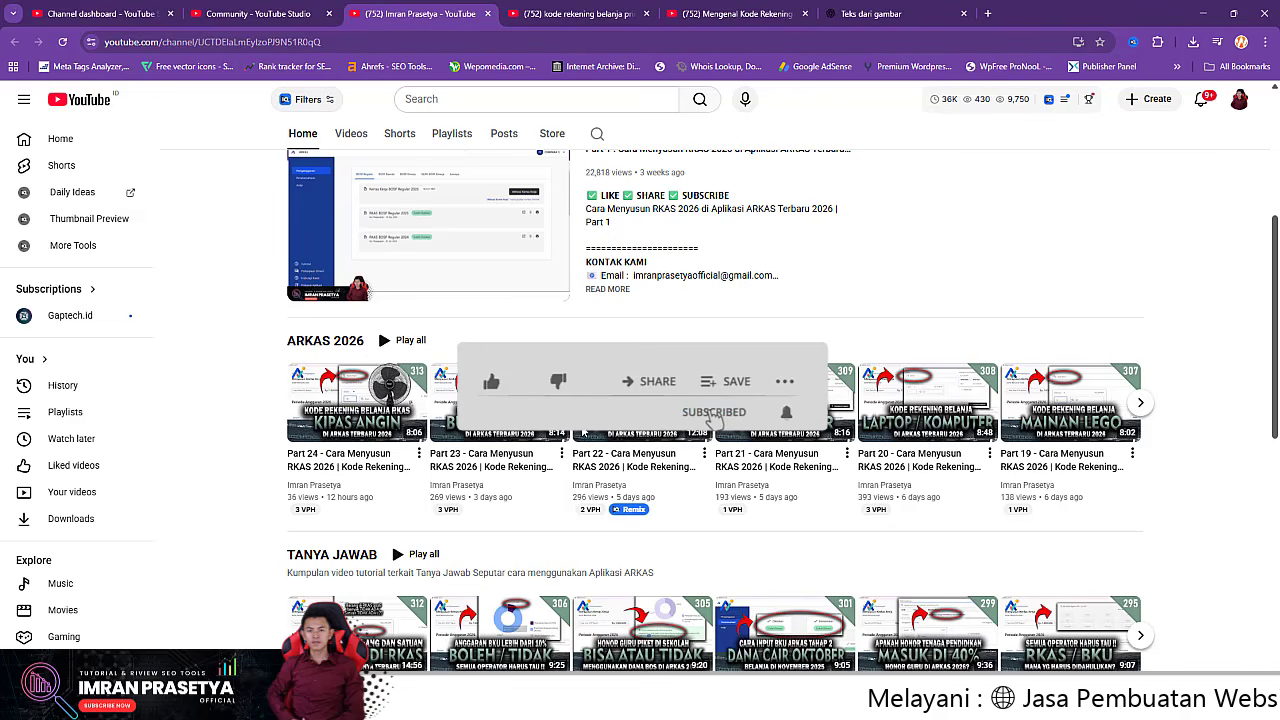
{"action": "scroll", "coordinate": [583, 432], "scroll_direction": "down", "scroll_amount": 2}
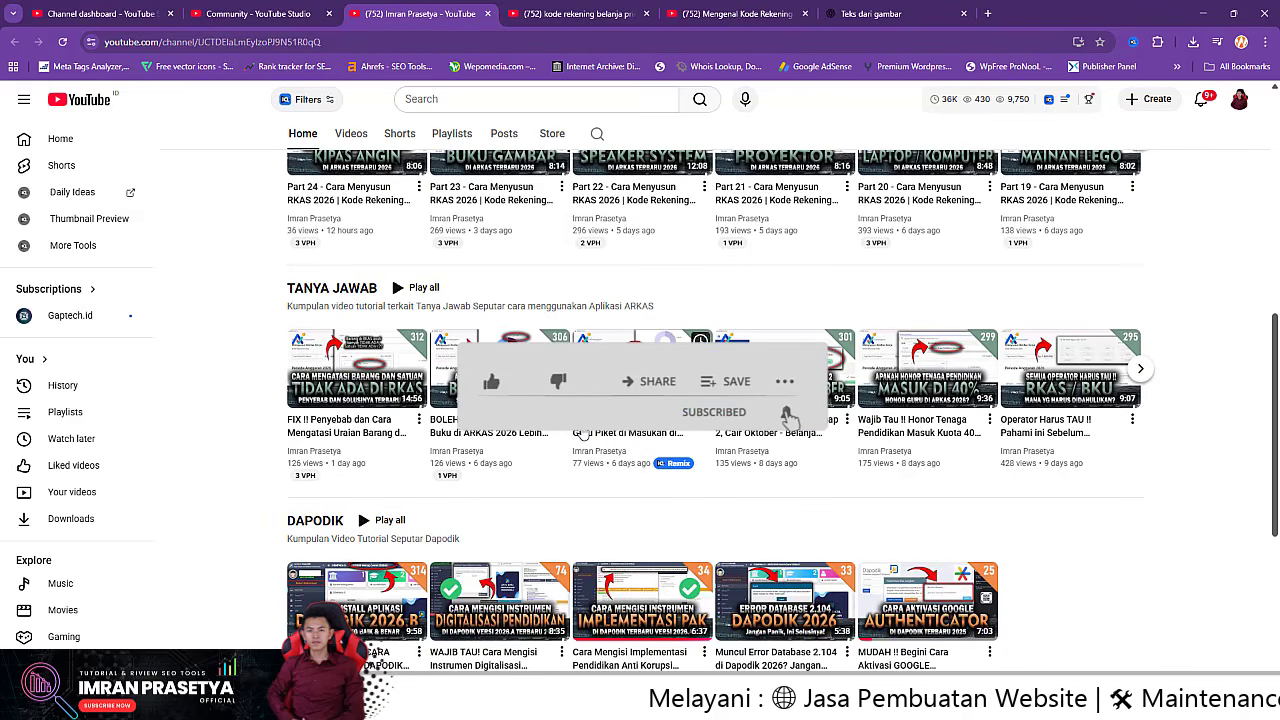
{"action": "scroll", "coordinate": [583, 432], "scroll_direction": "down", "scroll_amount": 1}
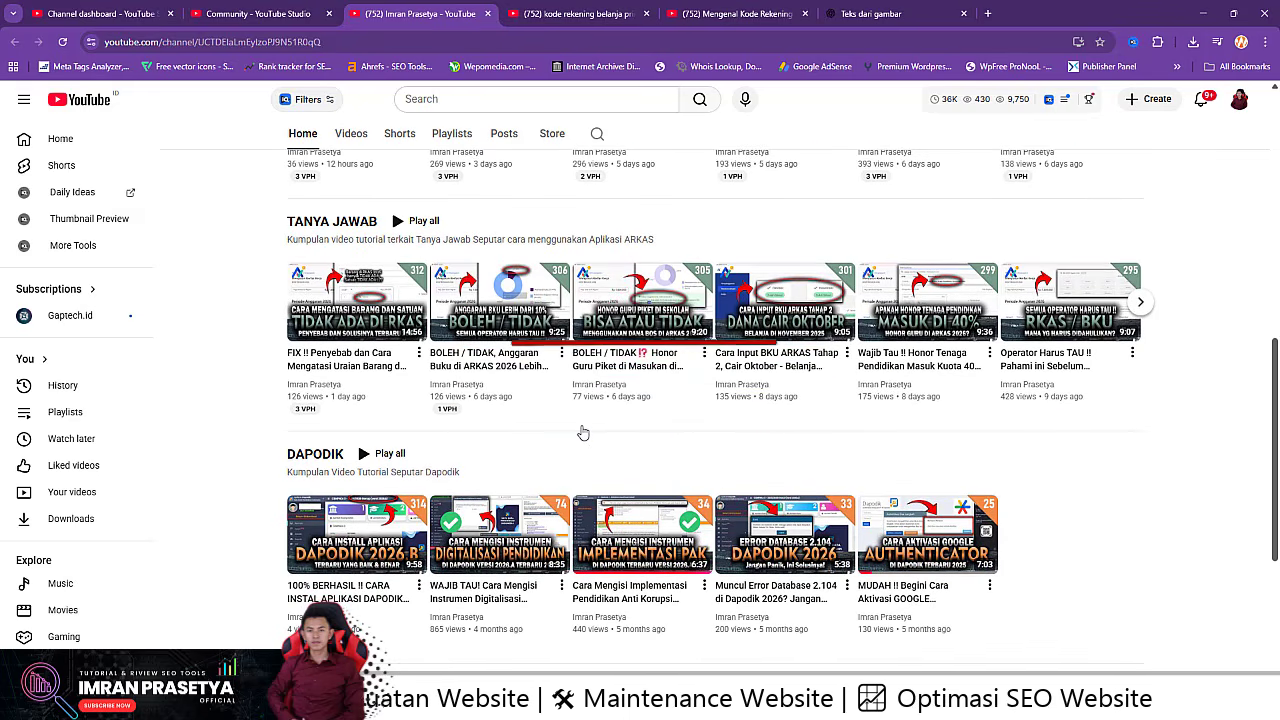
{"action": "scroll", "coordinate": [583, 432], "scroll_direction": "up", "scroll_amount": 5}
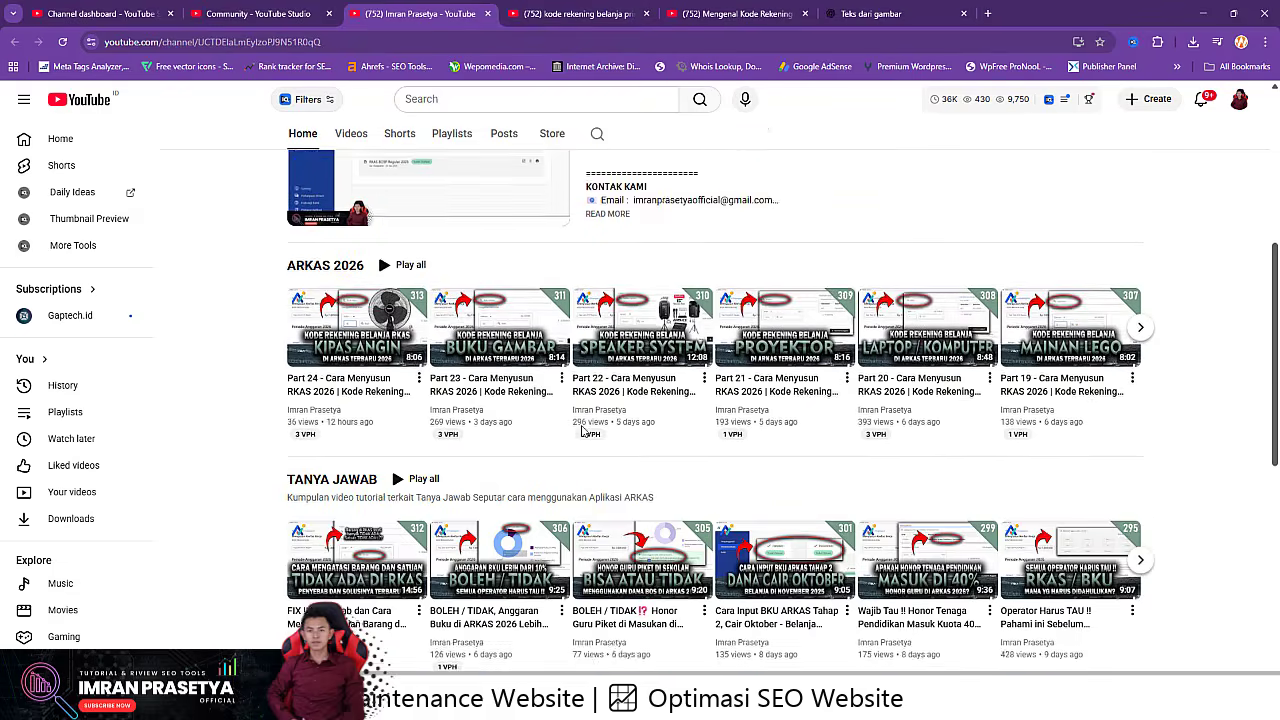
{"action": "scroll", "coordinate": [583, 432], "scroll_direction": "down", "scroll_amount": 2}
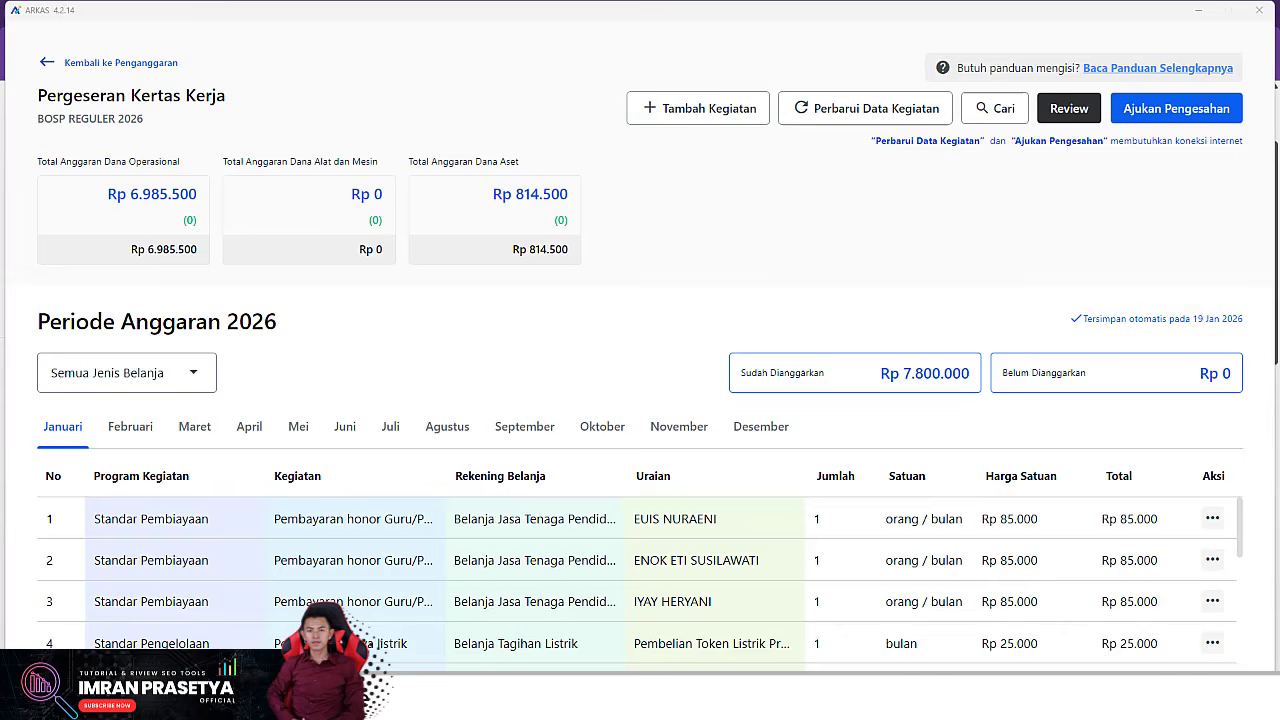
- In ARKAS, return to the budgeting overview and cancel the draft shift of Kertas Kerja BOSP Reguler 2026
{"action": "left_click", "coordinate": [44, 66]}
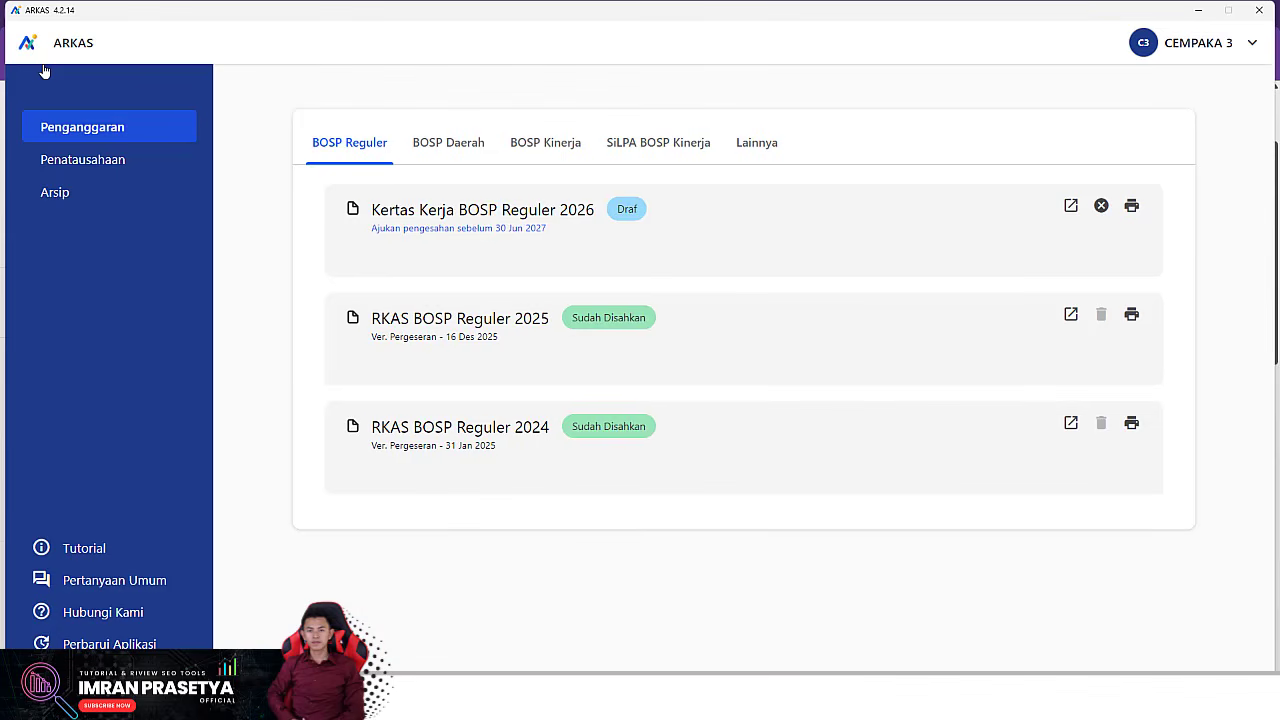
{"action": "left_click", "coordinate": [1102, 208]}
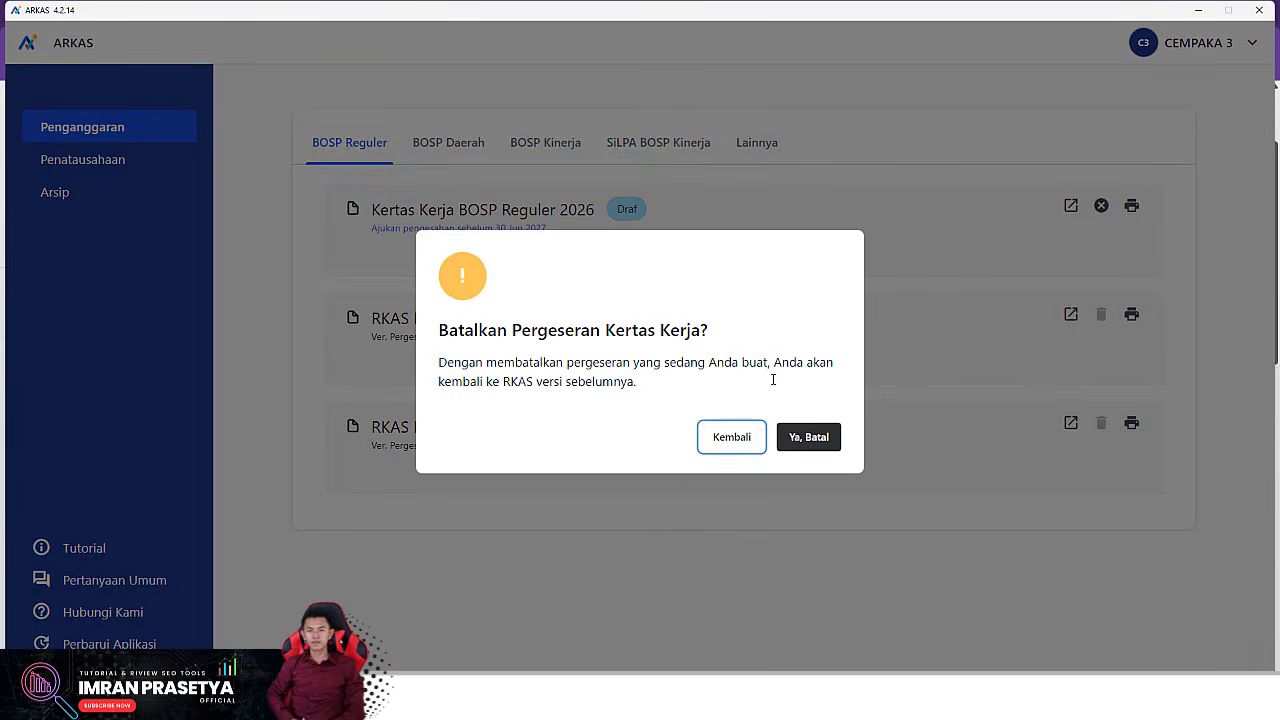
{"action": "left_click", "coordinate": [810, 438]}
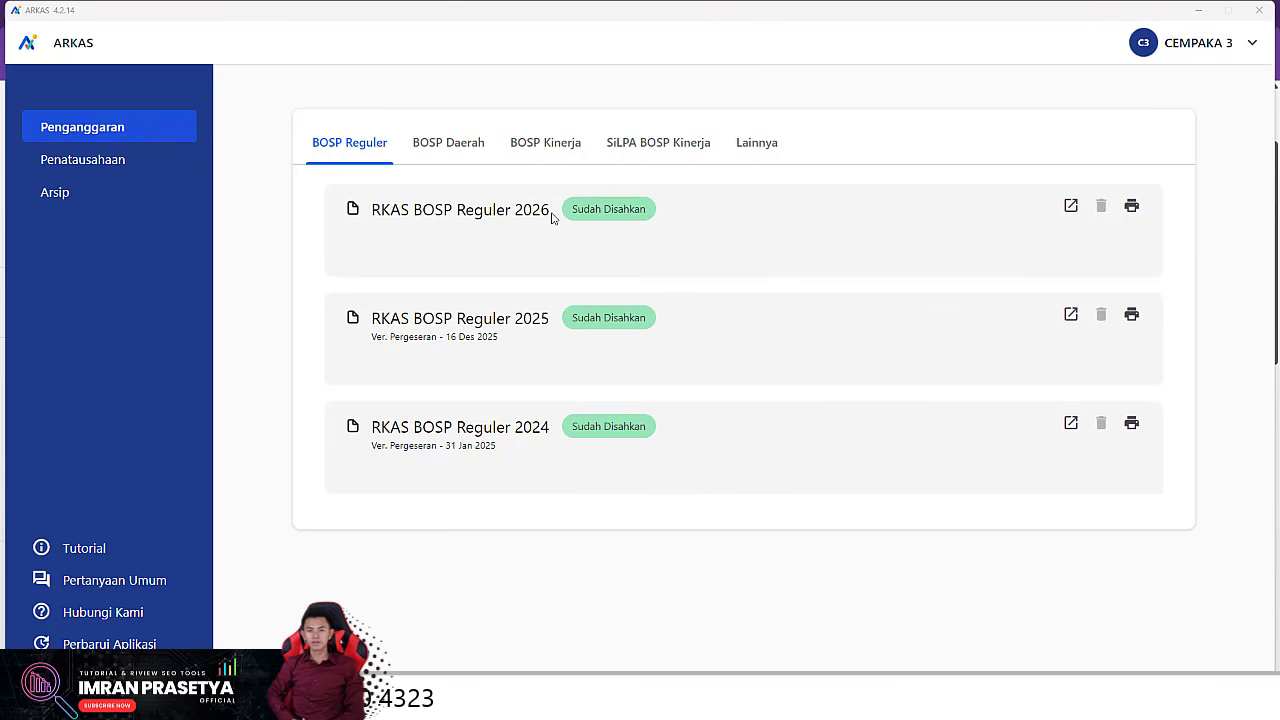
- Open RKAS BOSP Reguler 2026 and start a new Pergeseran for it
{"action": "left_click_drag", "start_coordinate": [551, 212], "coordinate": [514, 209]}
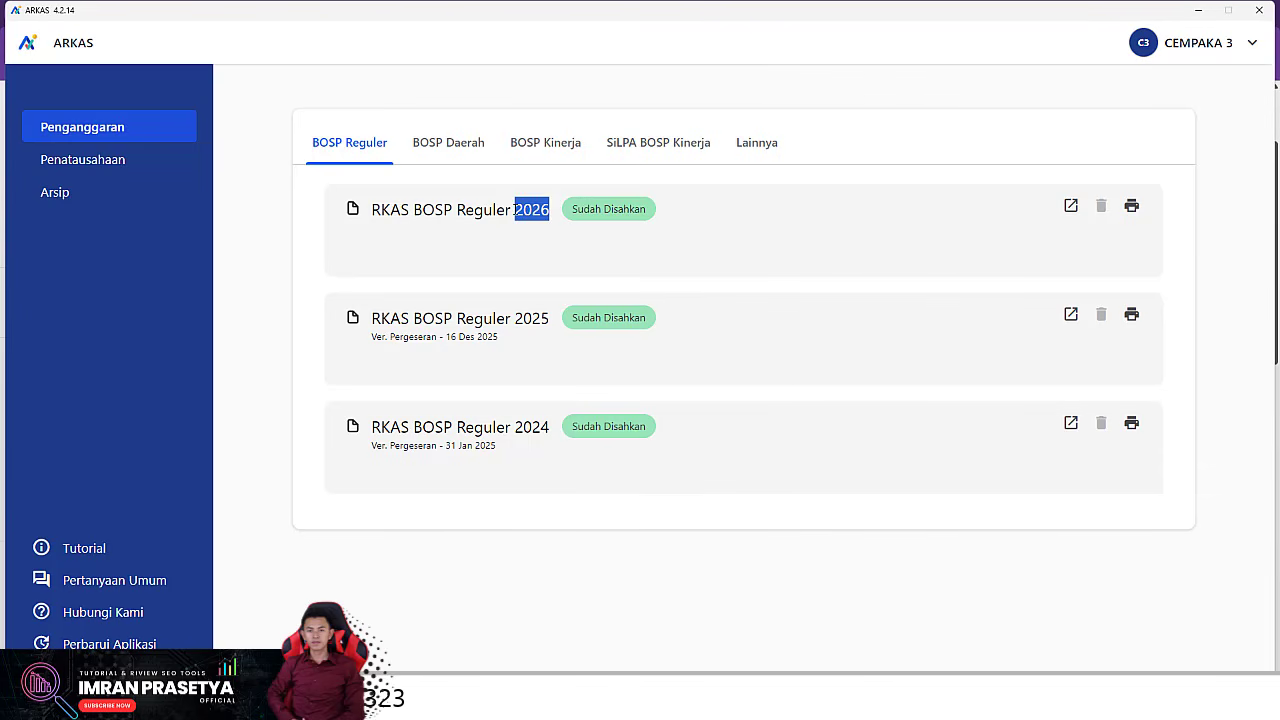
{"action": "left_click", "coordinate": [1071, 207]}
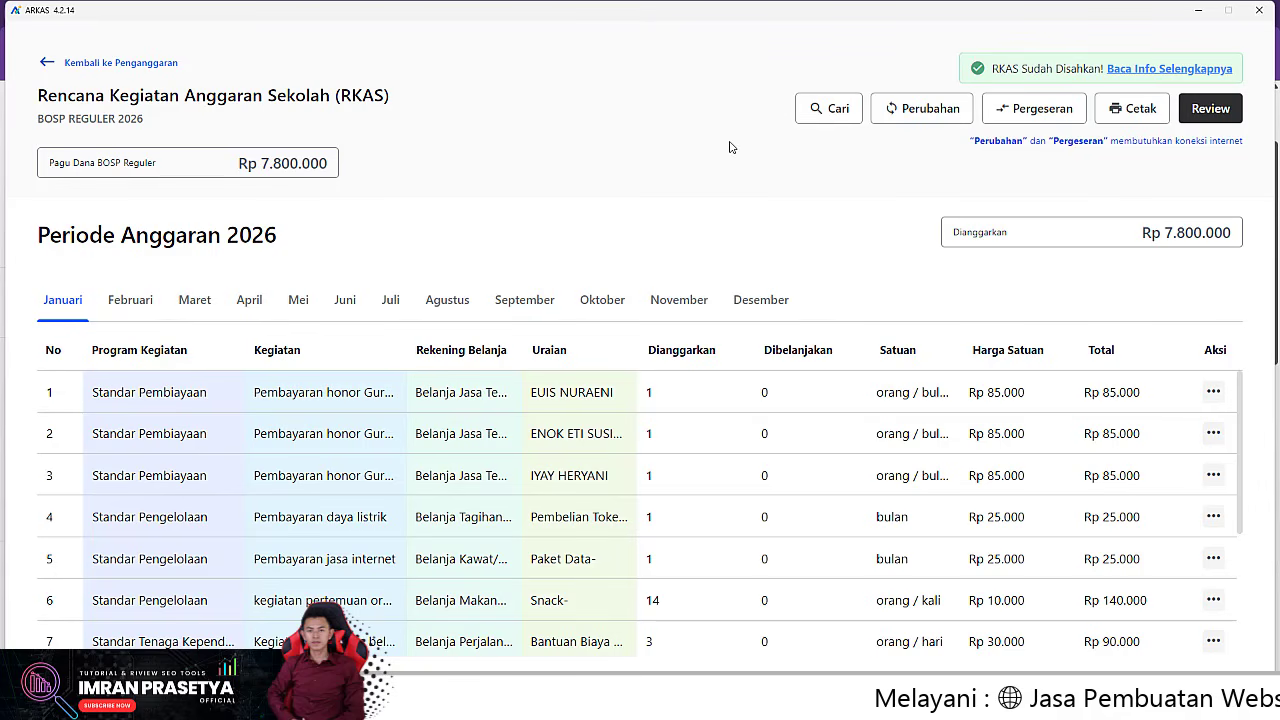
{"action": "left_click", "coordinate": [1039, 115]}
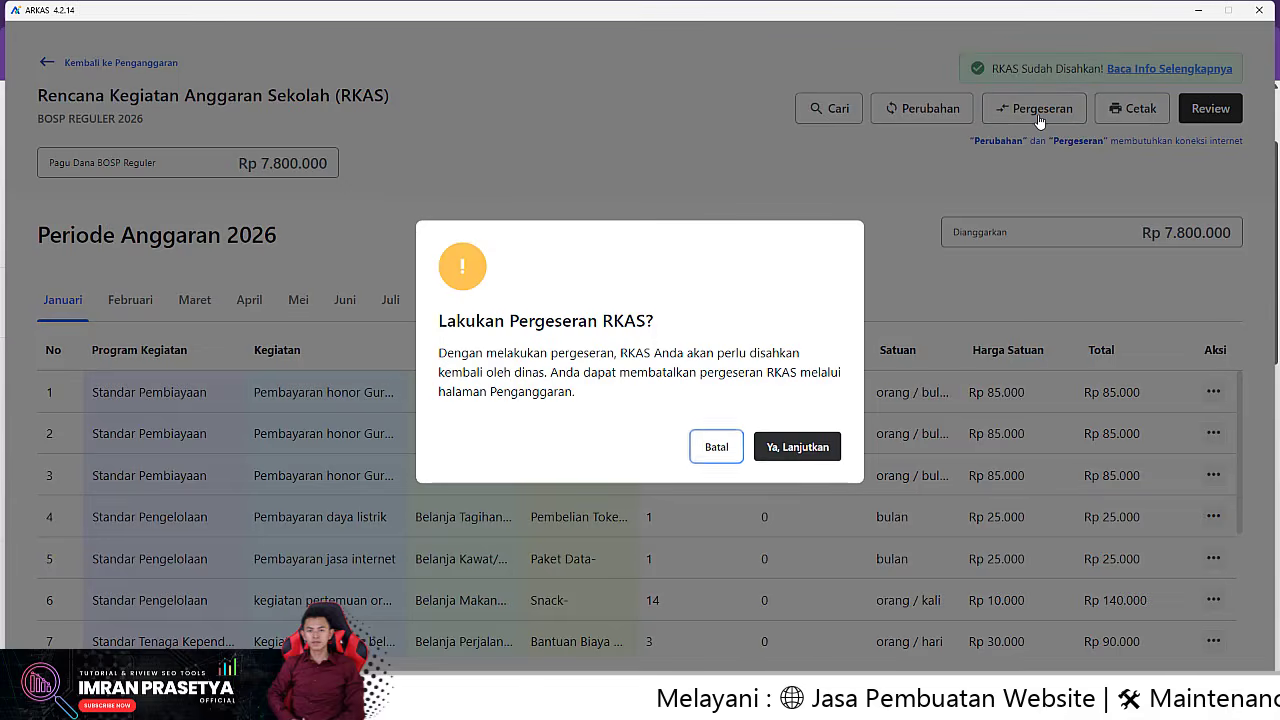
{"action": "left_click", "coordinate": [818, 448]}
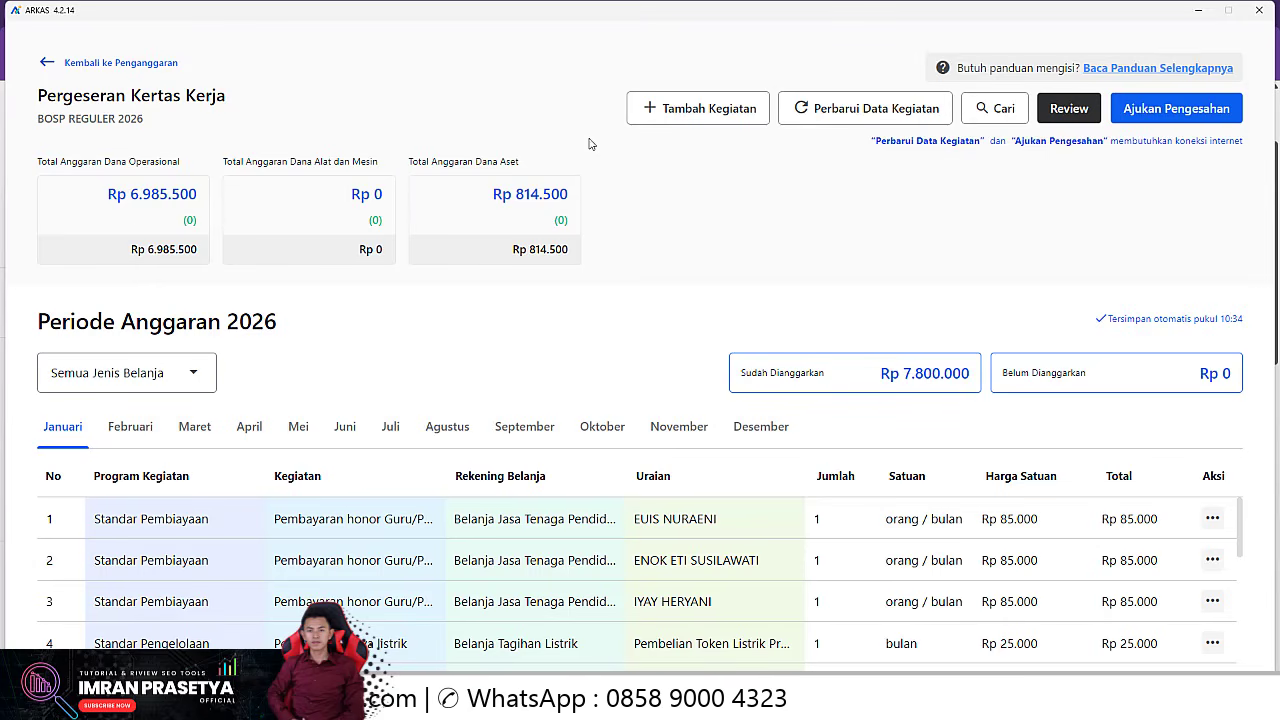
- Add a new activity and set its Kegiatan to Pengadaan Perlengkapan Satuan Pendidikan selain alat multimedia pembelajaran
{"action": "left_click", "coordinate": [714, 118]}
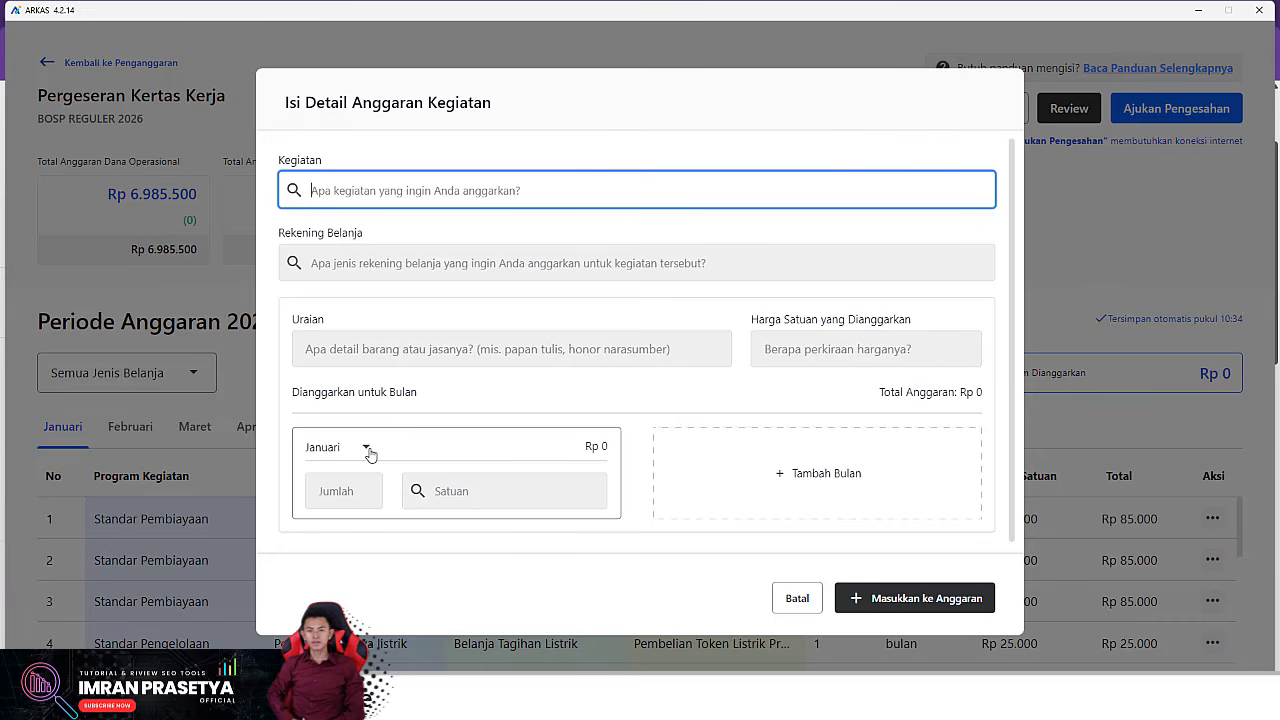
{"action": "type", "text": "penga"}
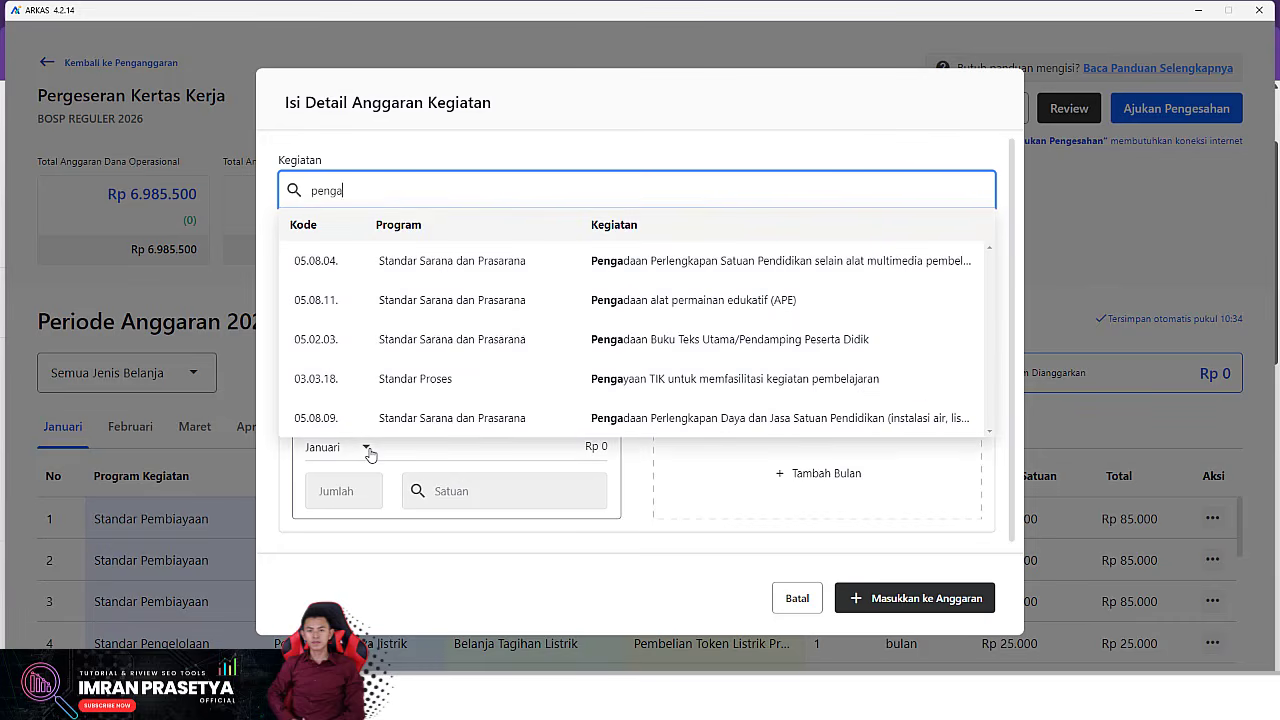
{"action": "type", "text": "dan"}
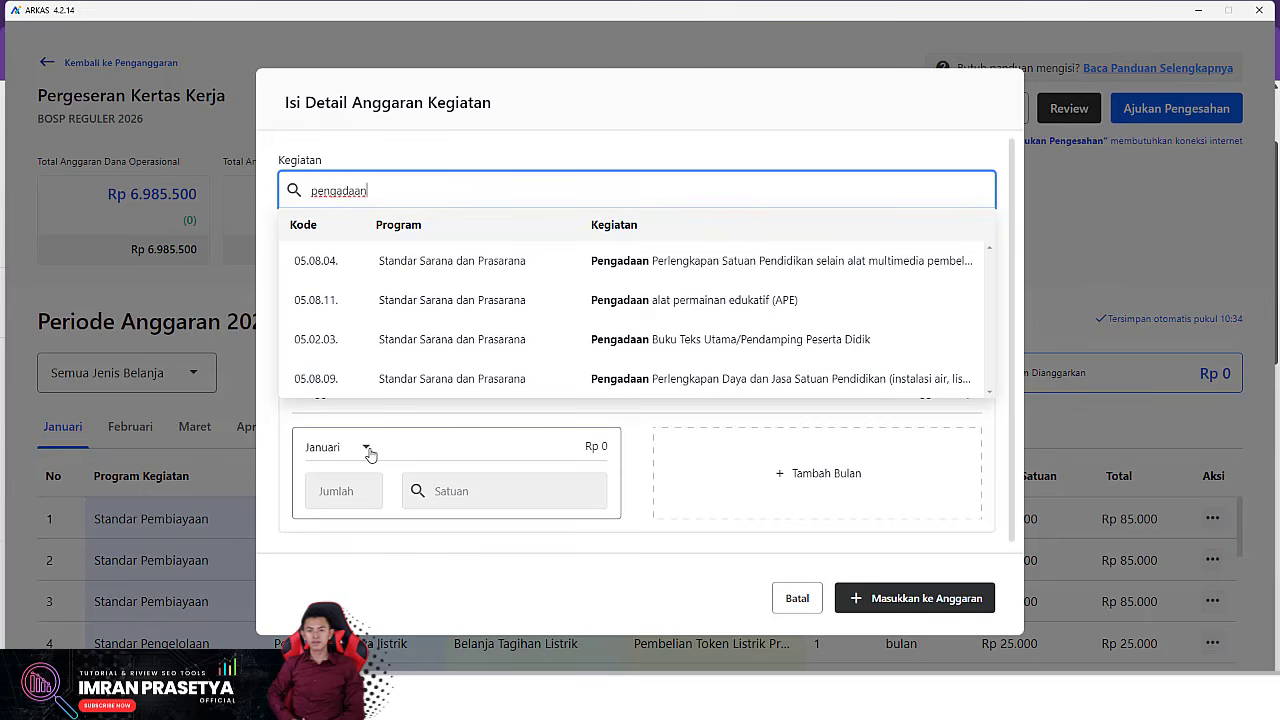
{"action": "type", "text": "printer"}
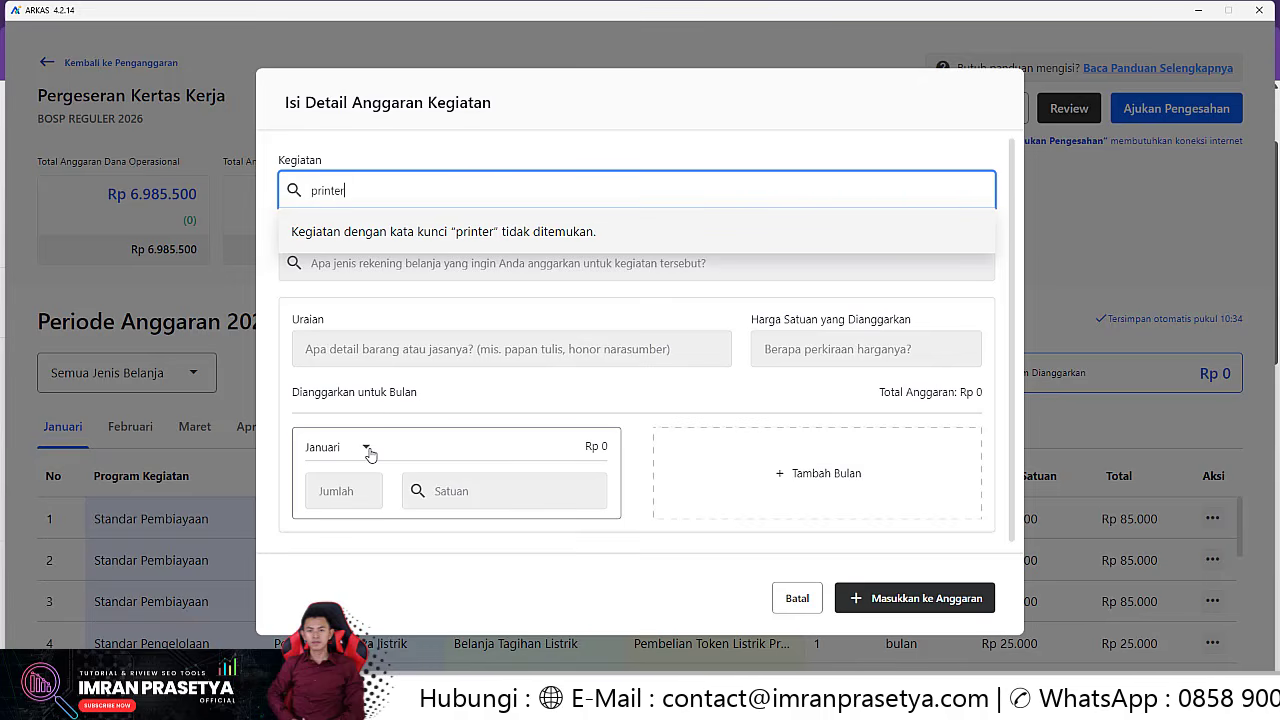
{"action": "key", "text": "ctrl+a"}
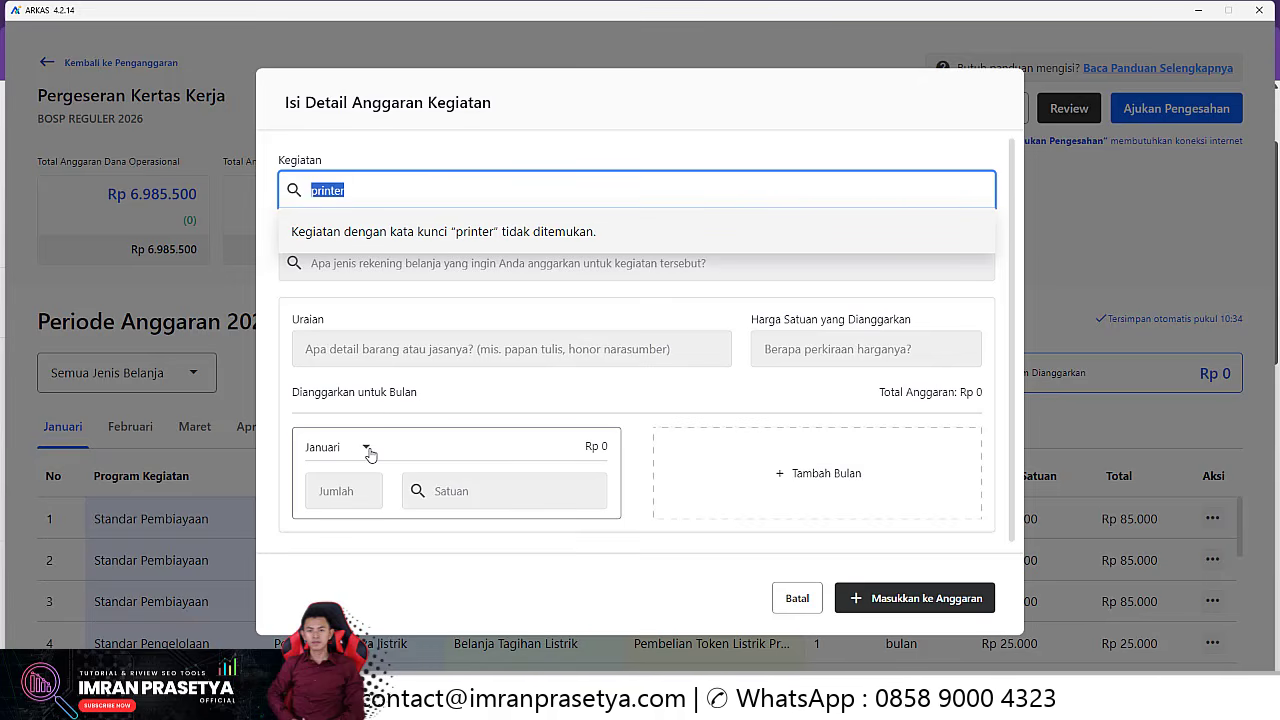
{"action": "type", "text": "pengad"}
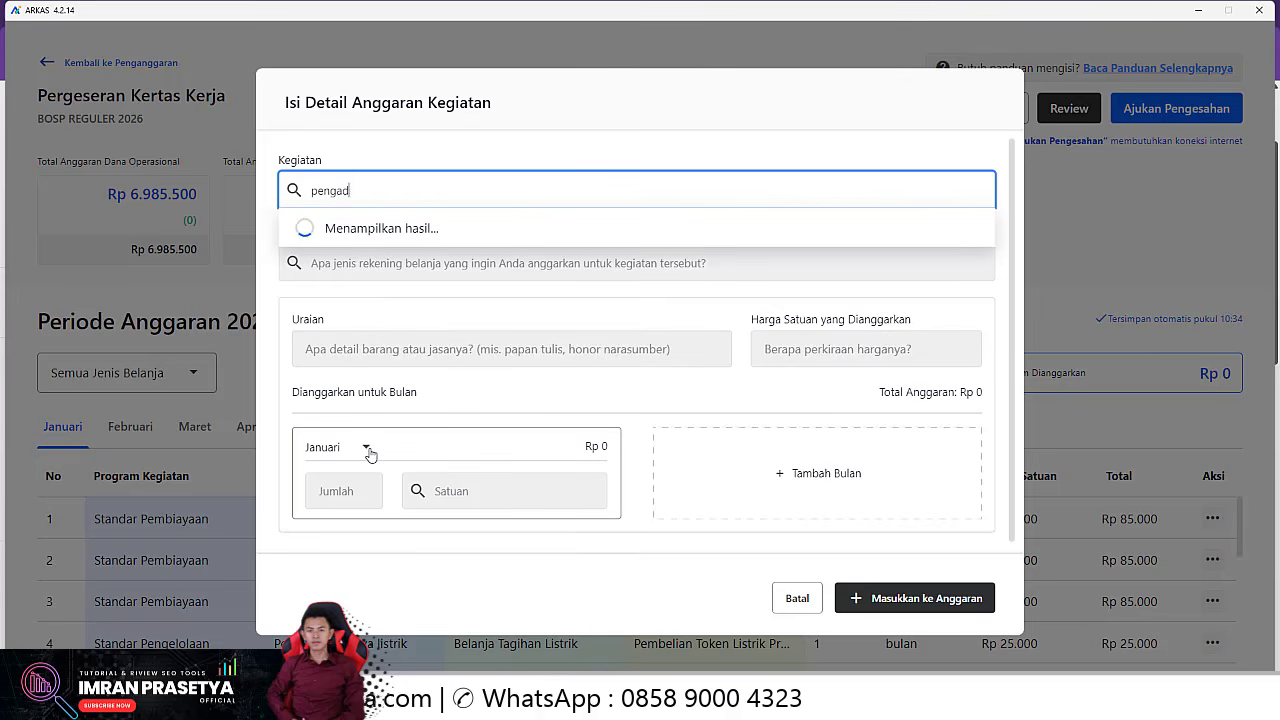
{"action": "type", "text": "aan"}
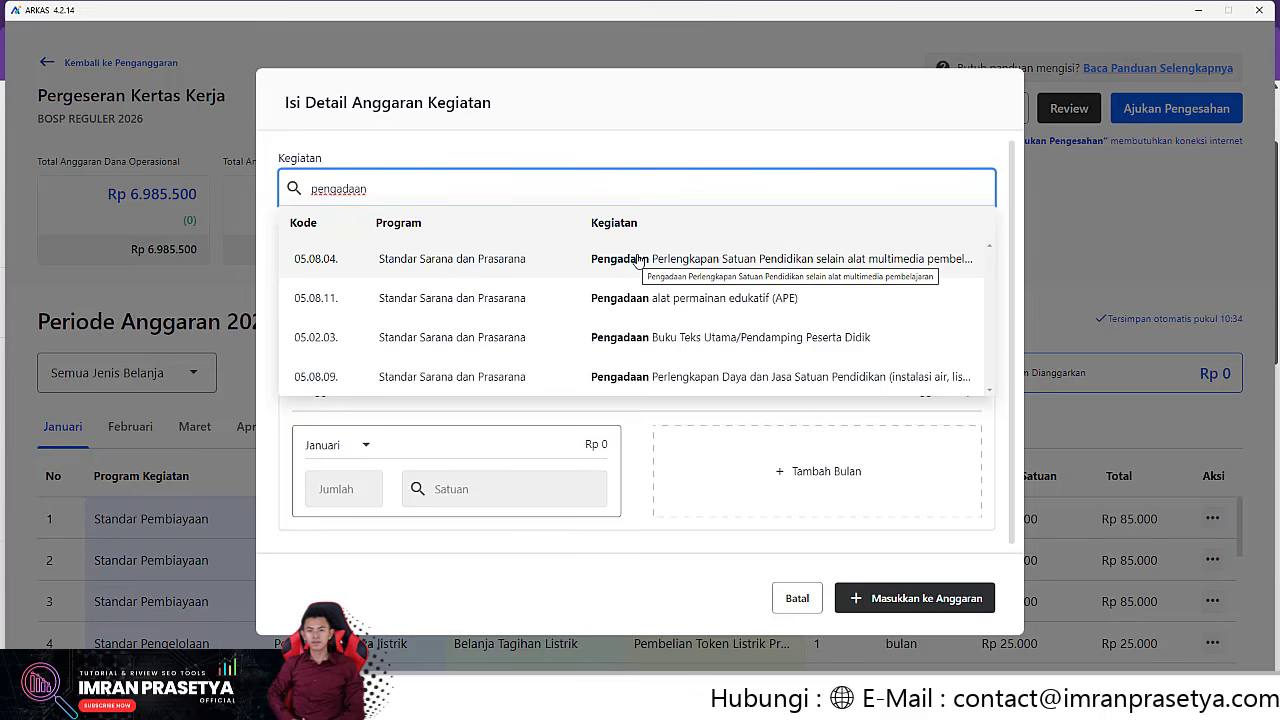
{"action": "left_click", "coordinate": [638, 259]}
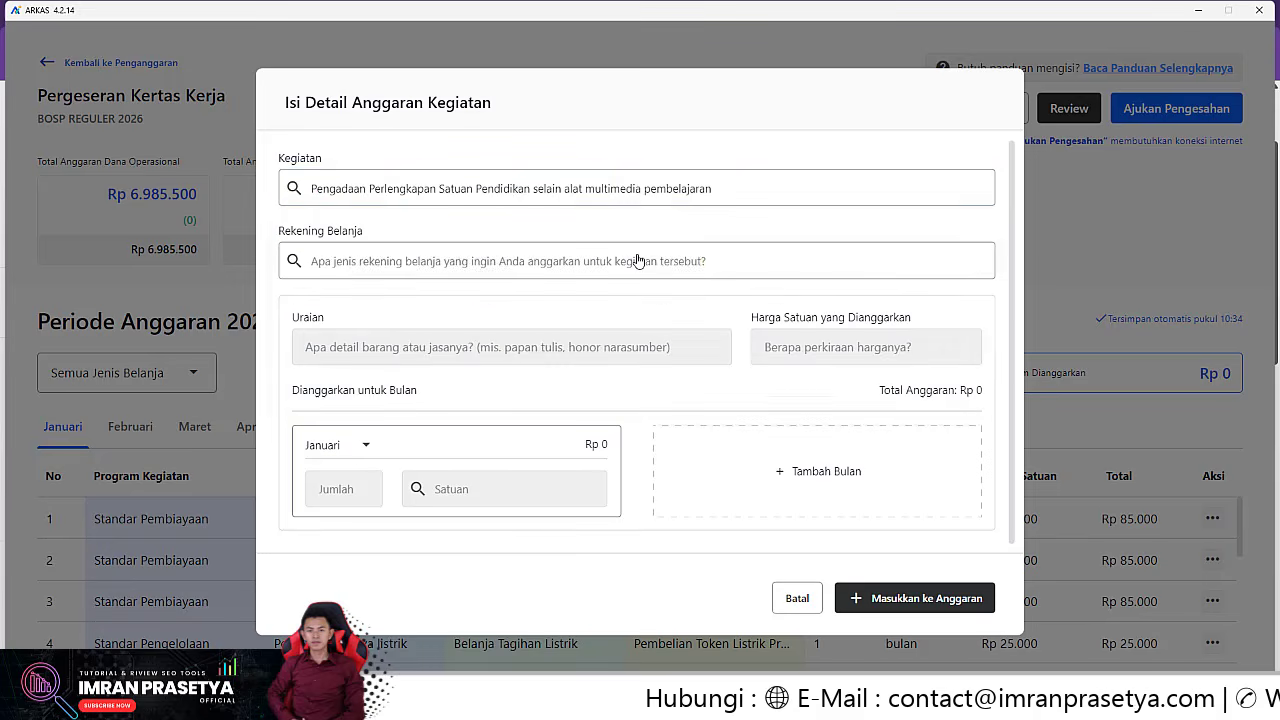
- Search the Rekening Belanja options for "peralatan" and look through the matching accounts
{"action": "left_click", "coordinate": [388, 250]}
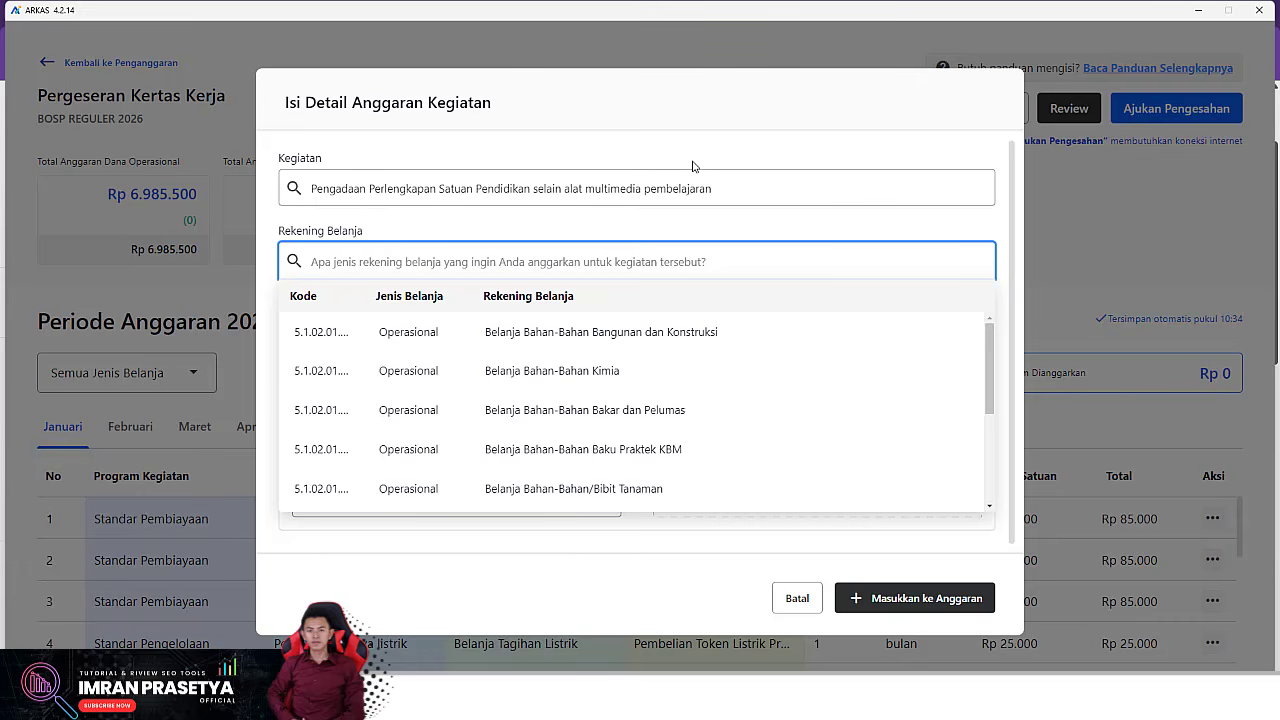
{"action": "left_click", "coordinate": [762, 67]}
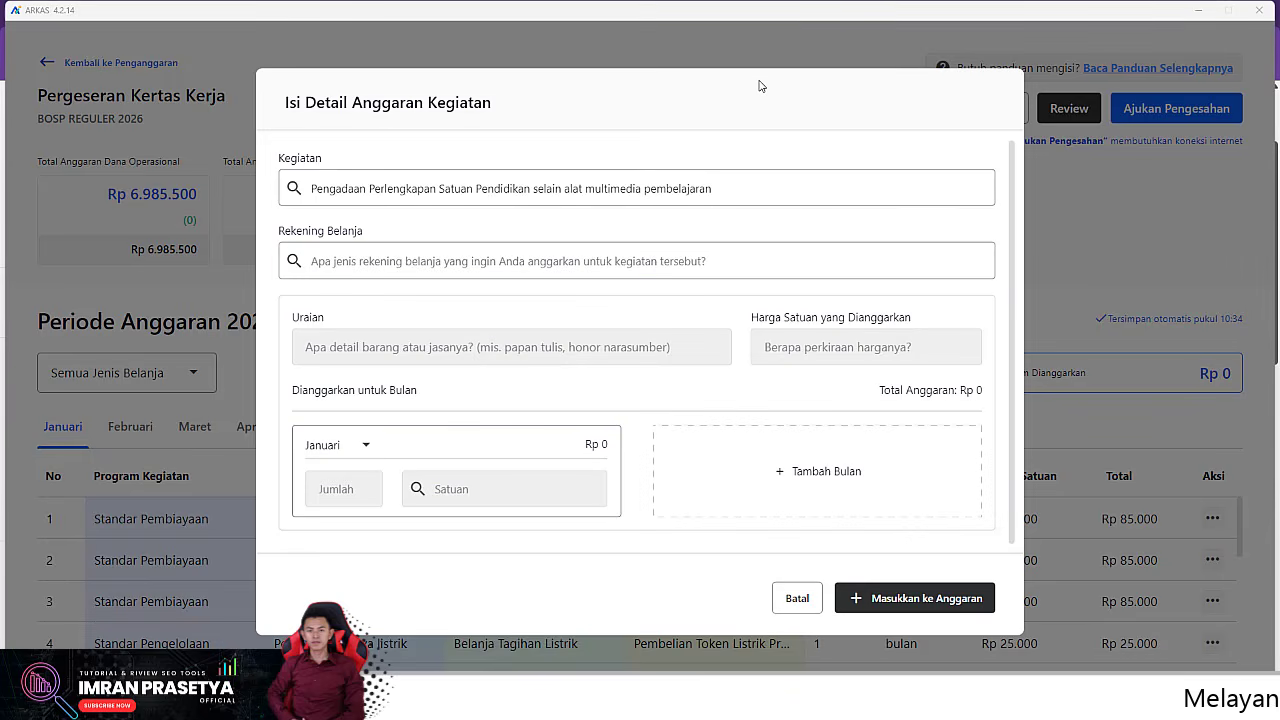
{"action": "left_click", "coordinate": [558, 261]}
{"action": "type", "text": "pe"}
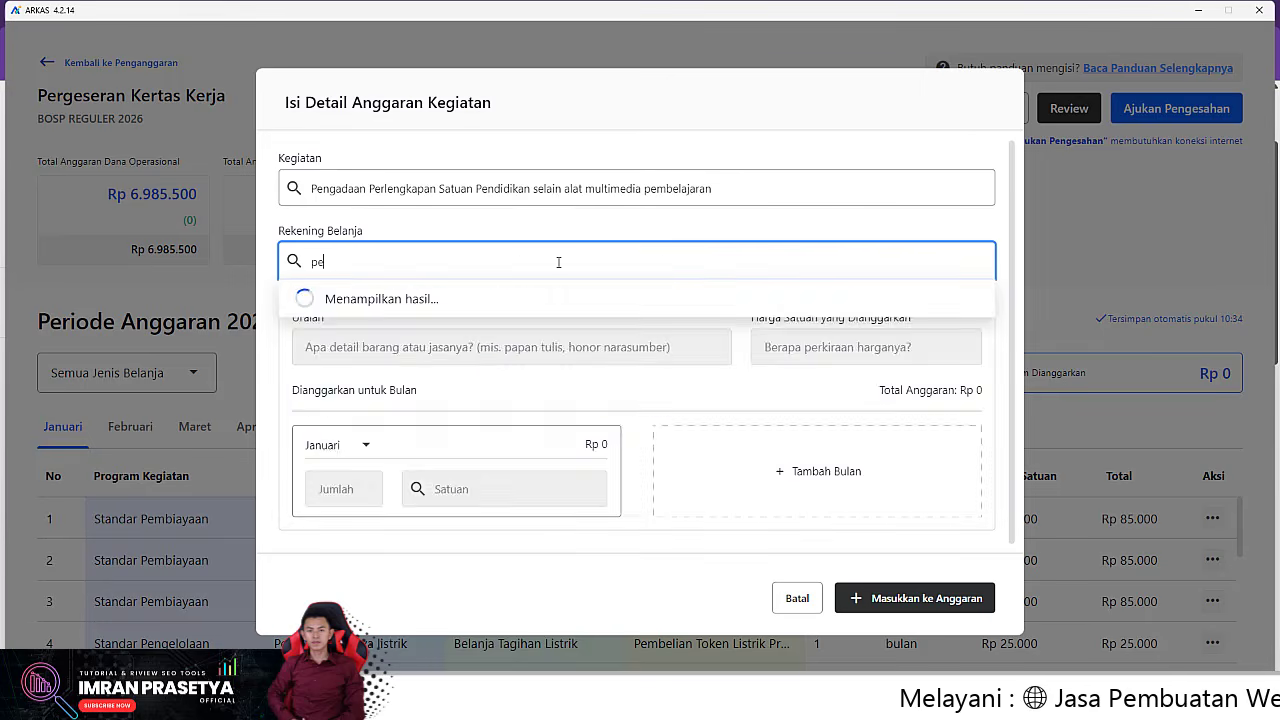
{"action": "type", "text": "ralatan"}
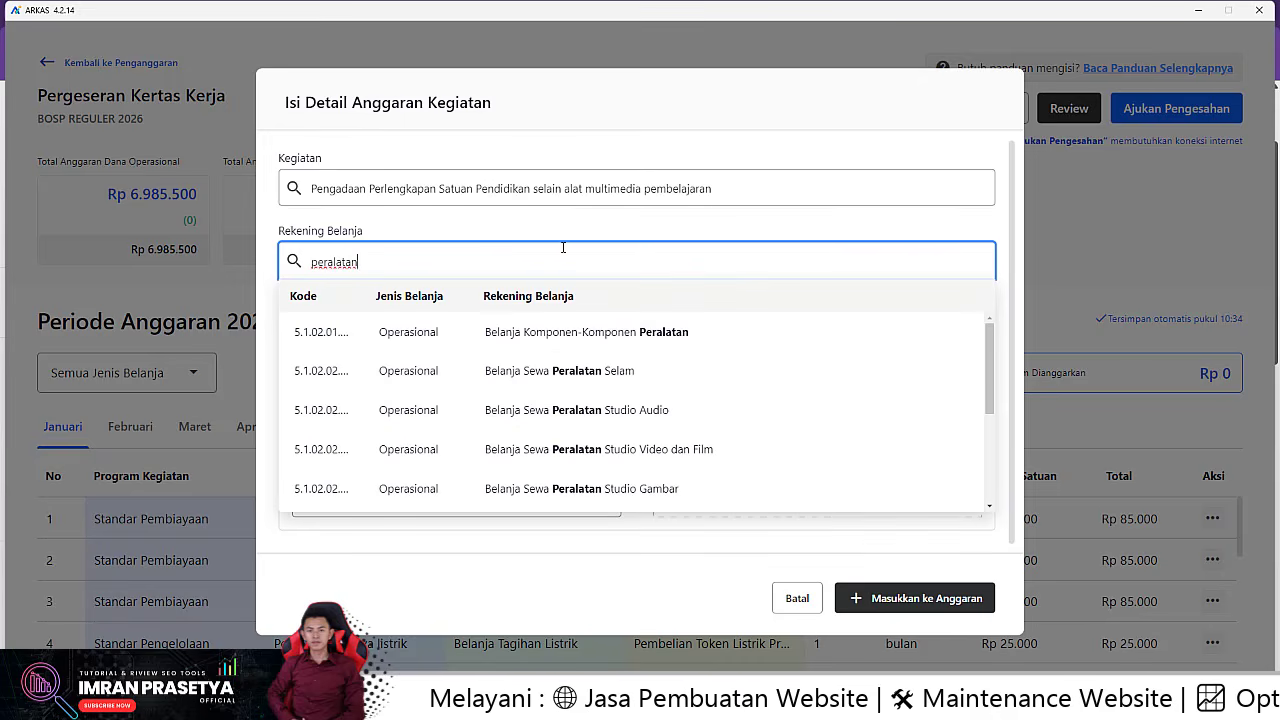
{"action": "scroll", "coordinate": [697, 392], "scroll_direction": "down", "scroll_amount": 2}
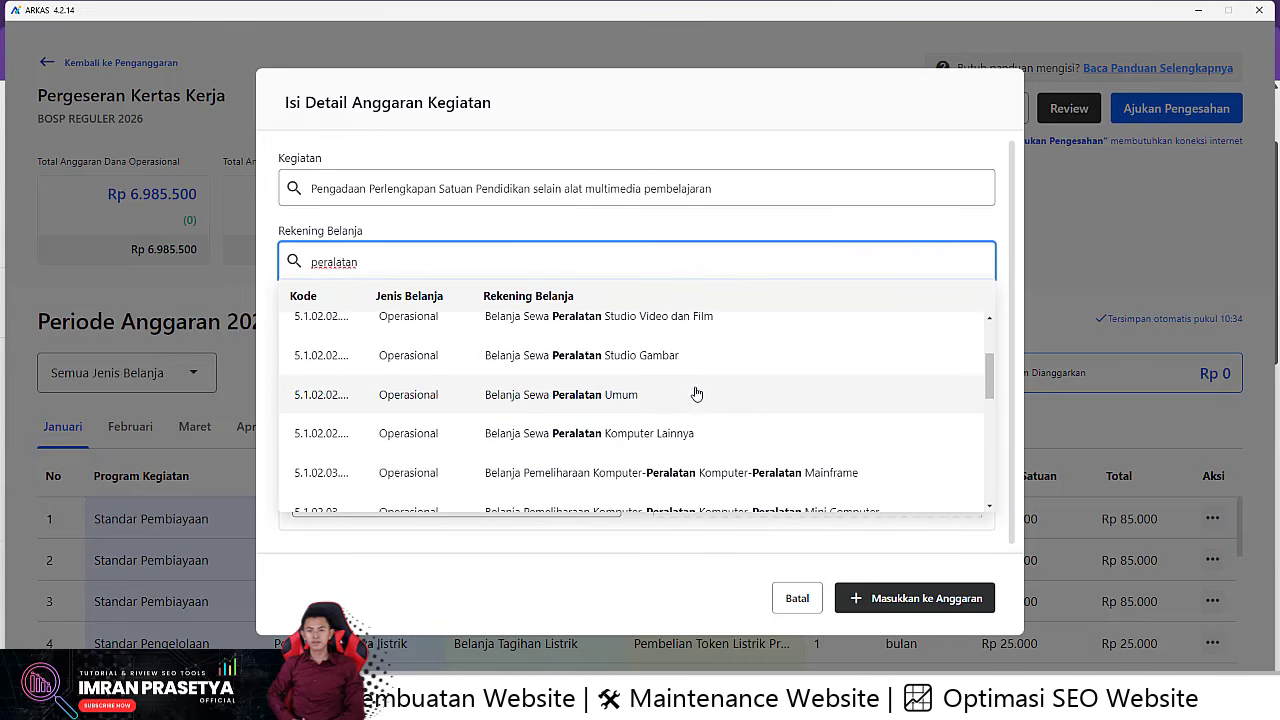
{"action": "scroll", "coordinate": [697, 389], "scroll_direction": "down", "scroll_amount": 2}
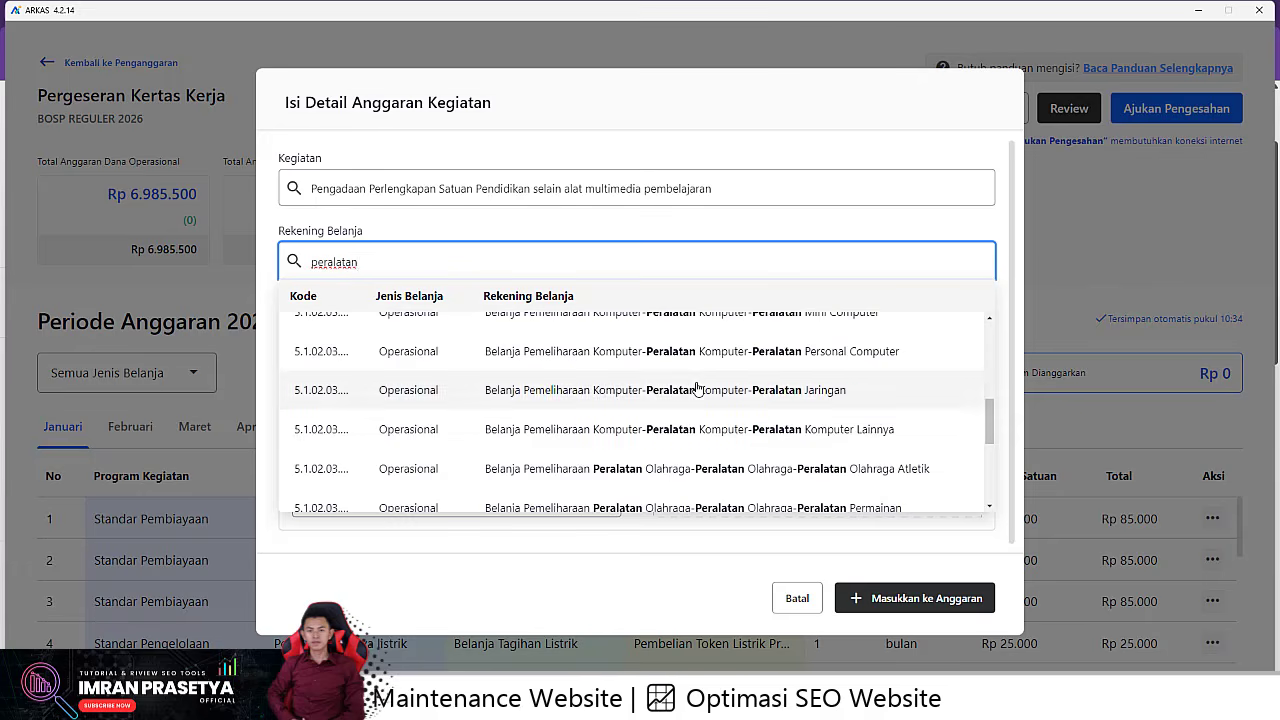
{"action": "scroll", "coordinate": [697, 388], "scroll_direction": "down", "scroll_amount": 2}
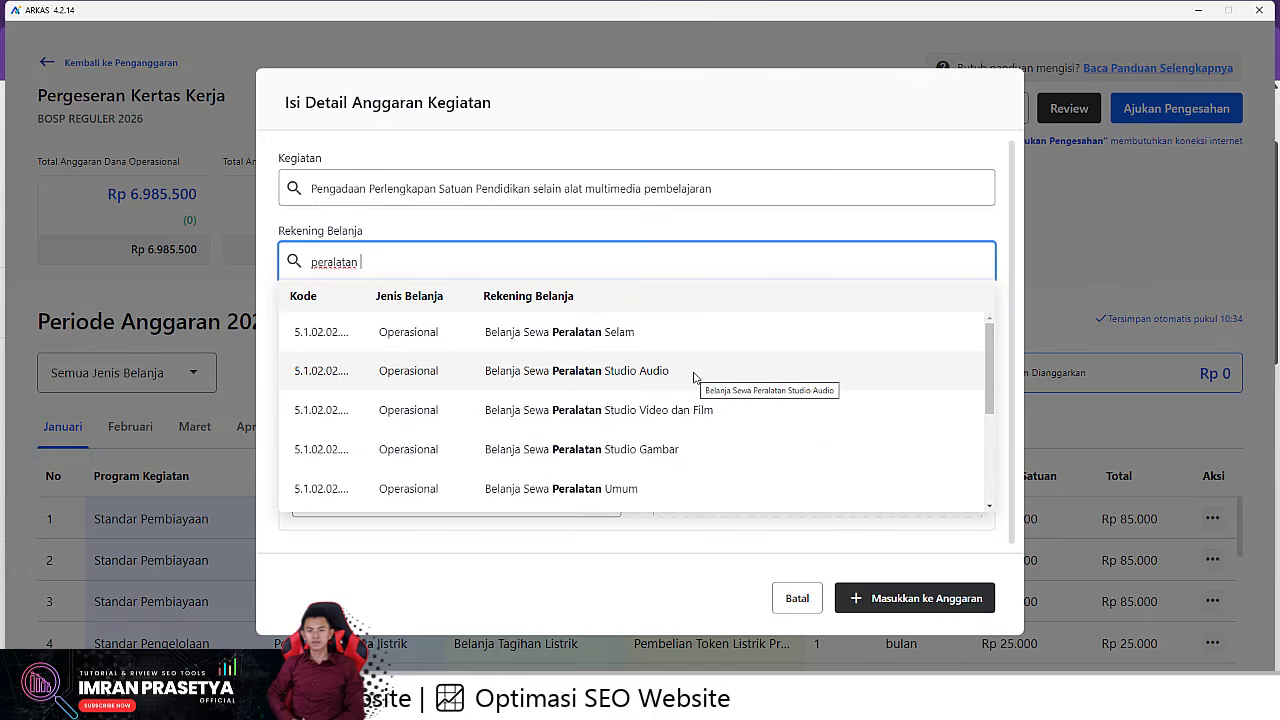
- Narrow the account search to "peralatan pers" and choose Belanja Modal Peralatan Personal Computer as the Rekening Belanja
{"action": "type", "text": "pe"}
{"action": "key", "text": "BackSpace"}
{"action": "key", "text": "BackSpace"}
{"action": "key", "text": "BackSpace"}
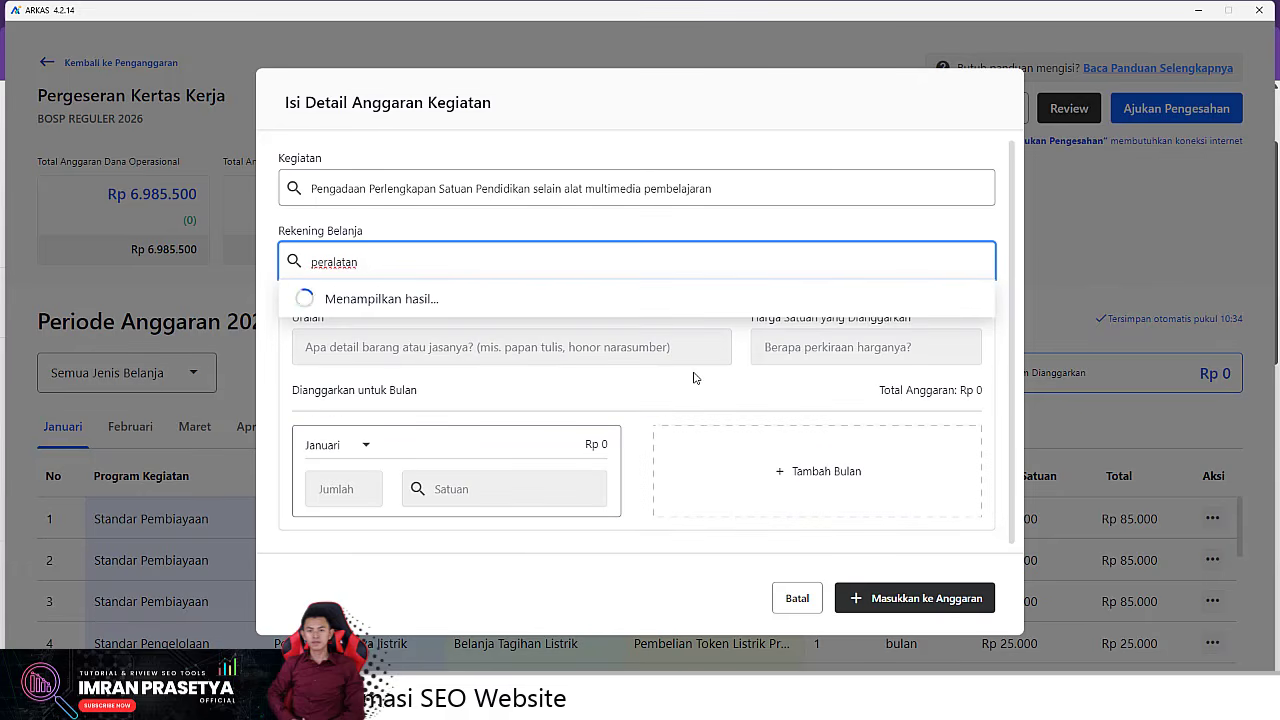
{"action": "type", "text": "pers"}
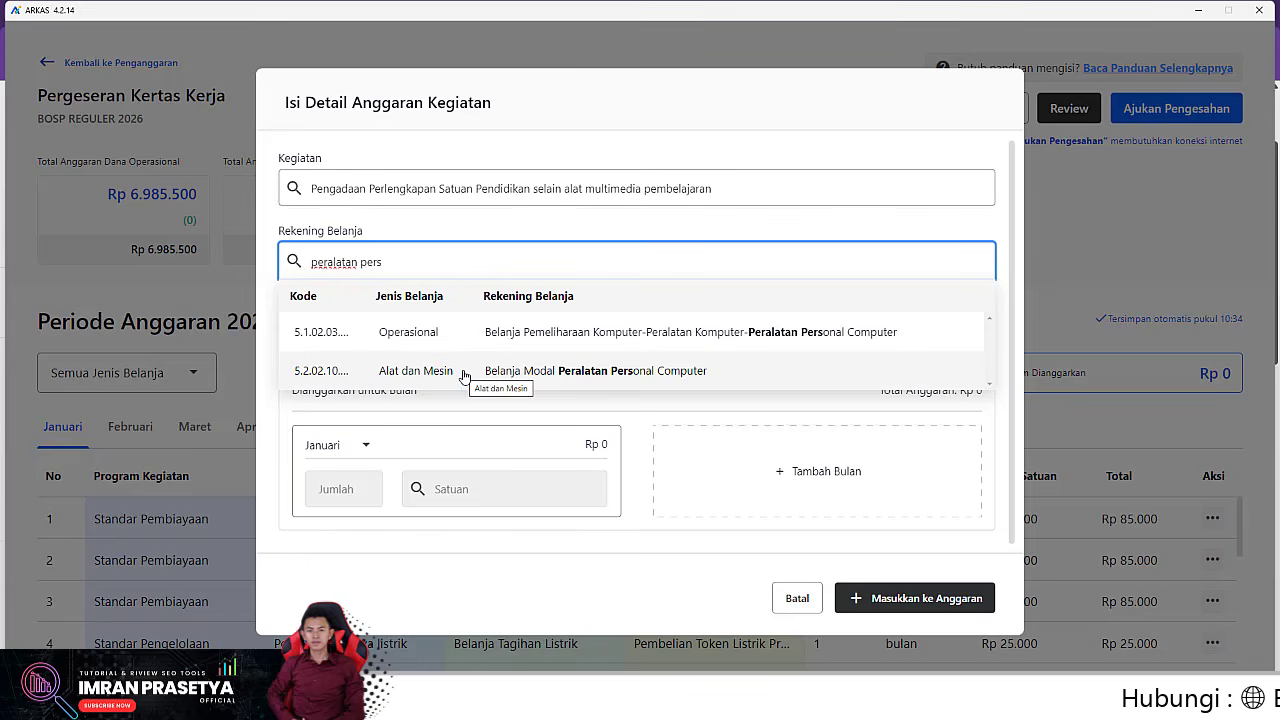
{"action": "left_click", "coordinate": [550, 373]}
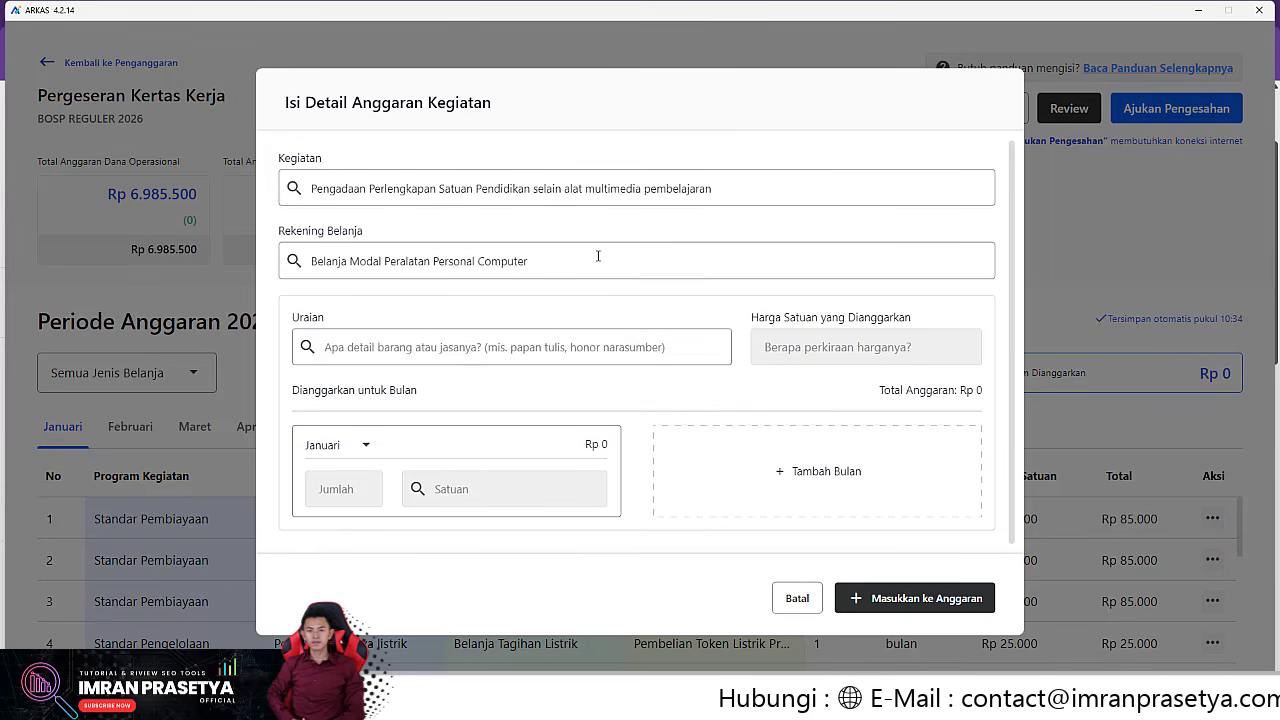
- Browse the Uraian item options and narrow them with the search term "printer"
{"action": "left_click", "coordinate": [475, 347]}
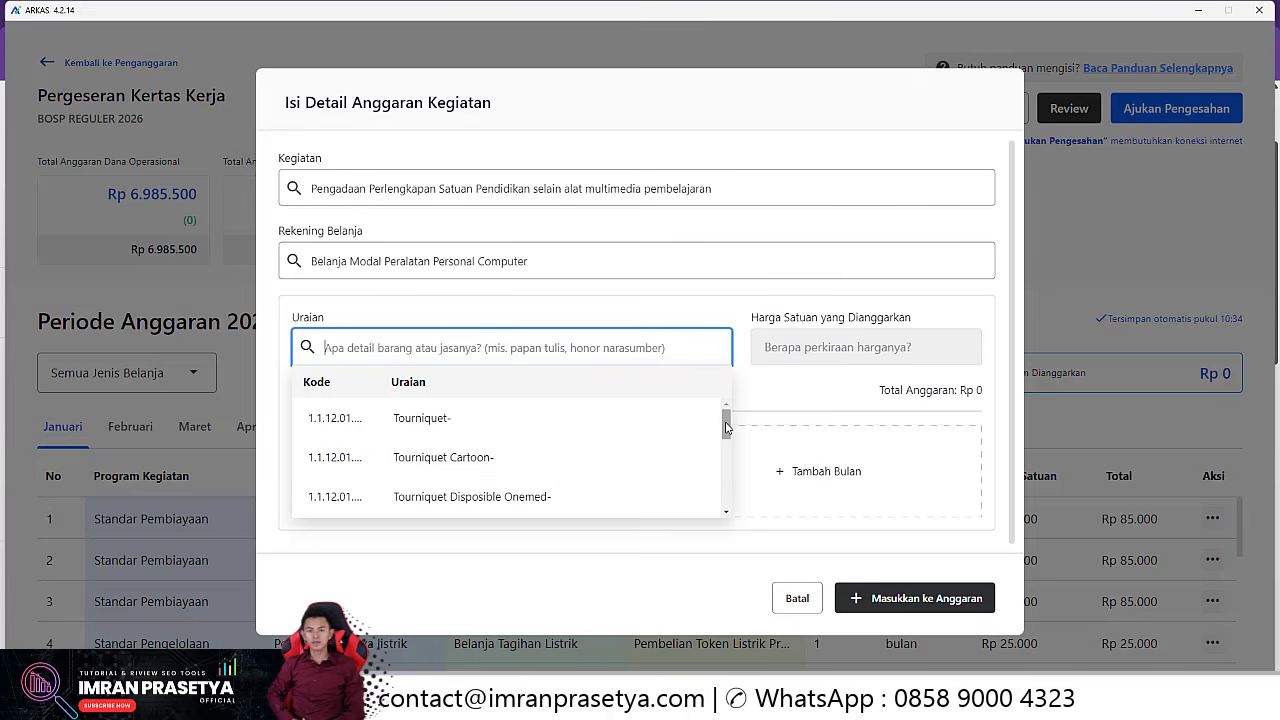
{"action": "left_click_drag", "start_coordinate": [727, 422], "coordinate": [727, 499]}
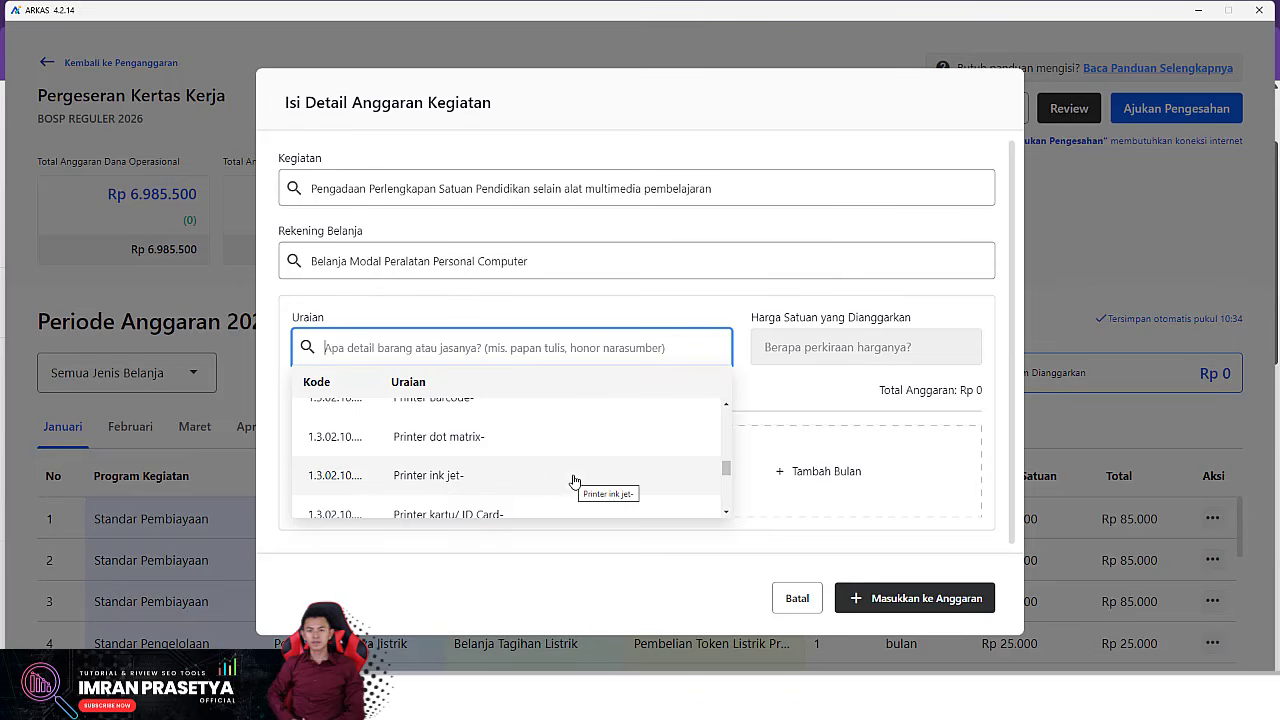
{"action": "scroll", "coordinate": [574, 481], "scroll_direction": "down", "scroll_amount": 4}
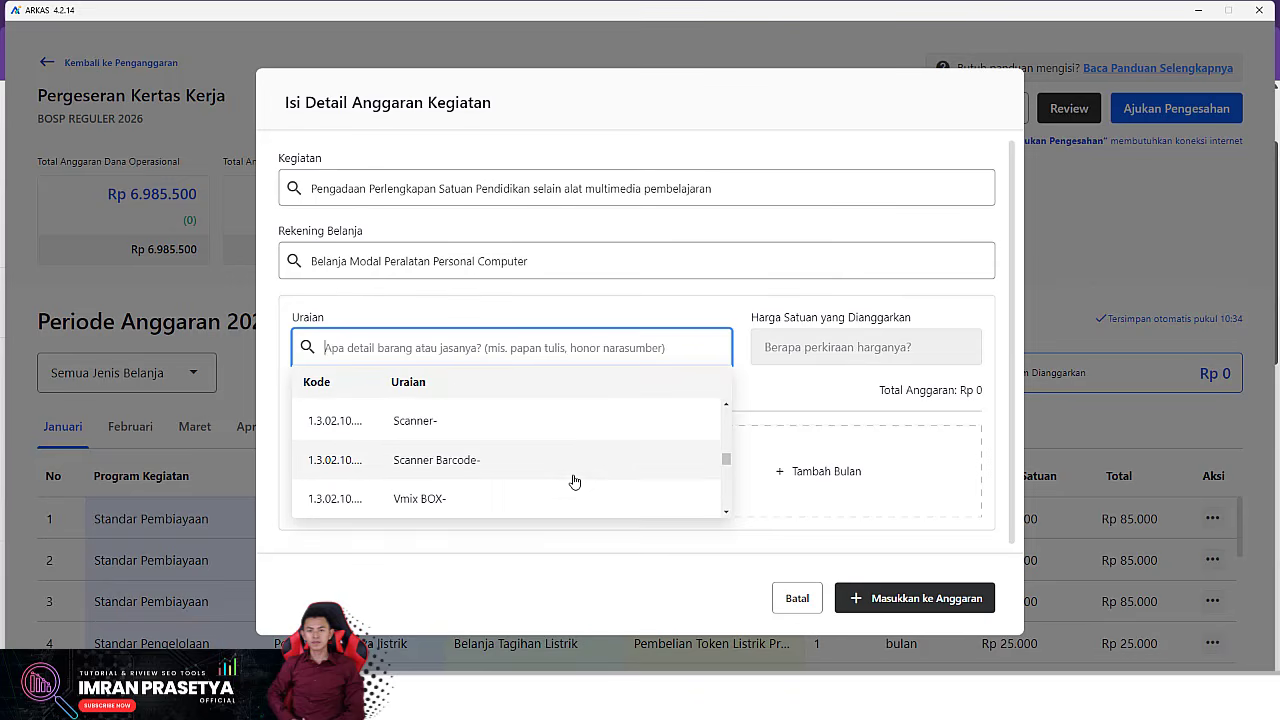
{"action": "scroll", "coordinate": [574, 481], "scroll_direction": "down", "scroll_amount": 4}
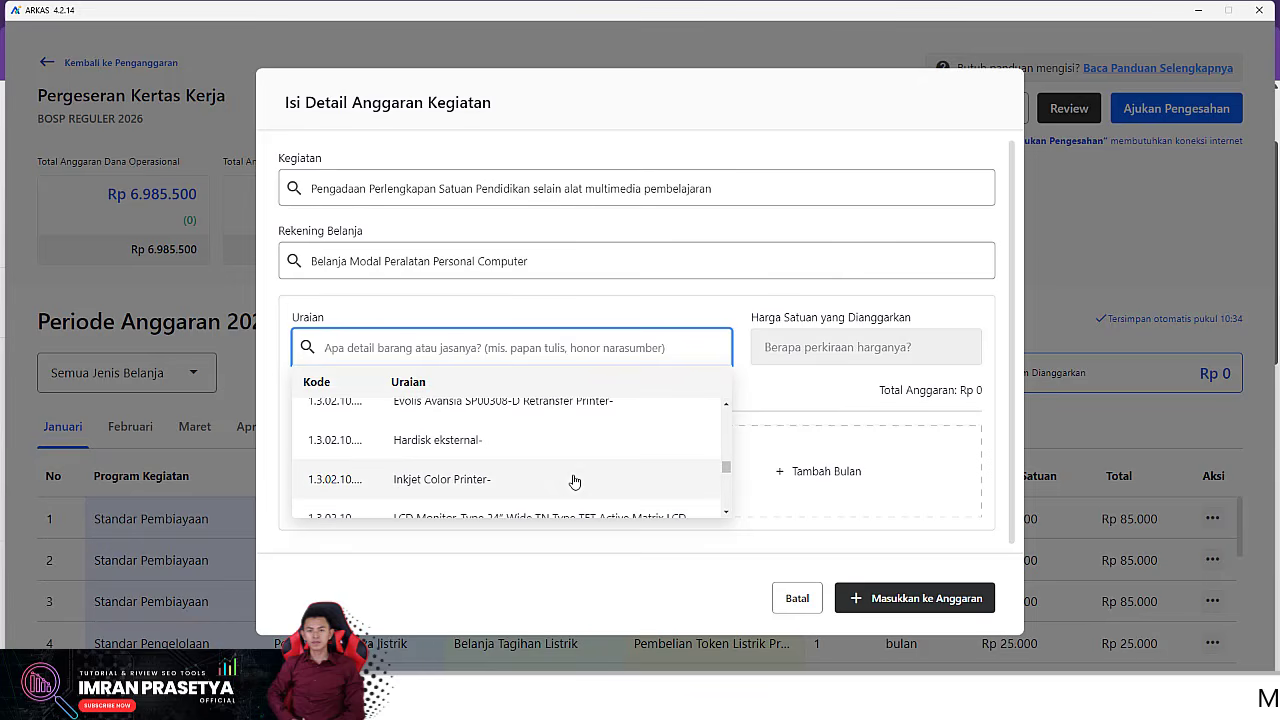
{"action": "scroll", "coordinate": [574, 479], "scroll_direction": "down", "scroll_amount": 3}
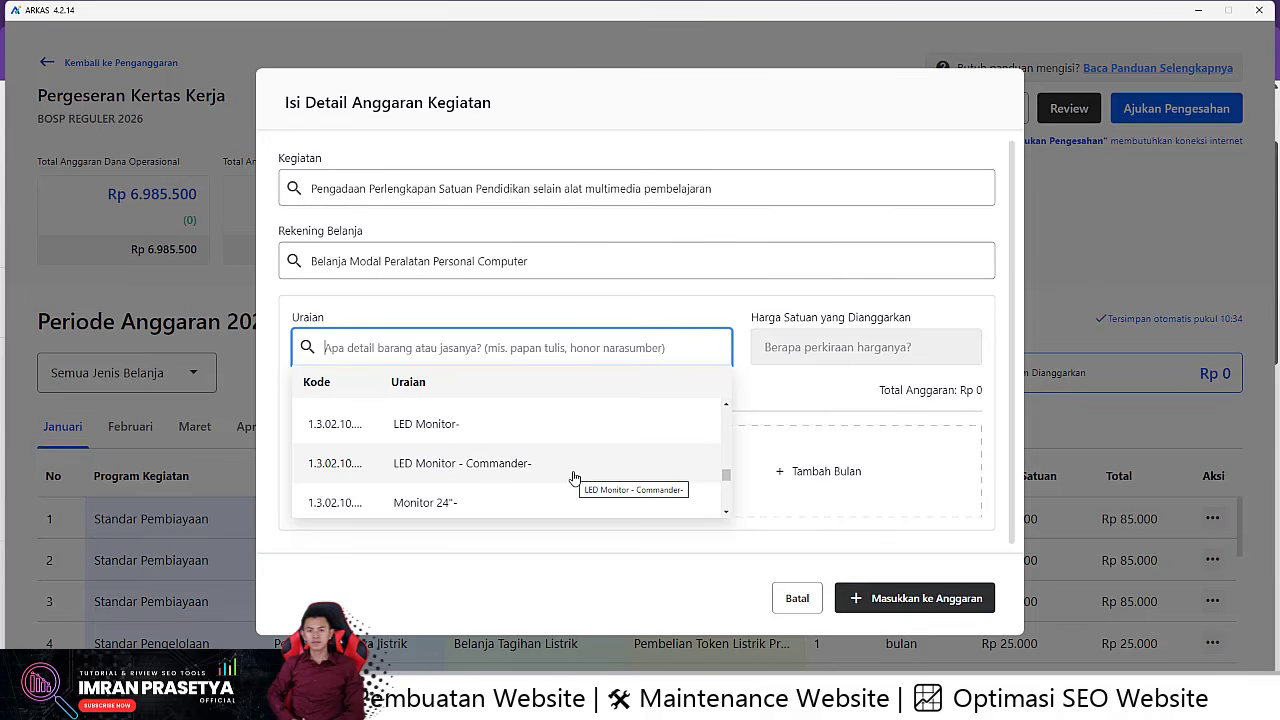
{"action": "type", "text": "printer"}
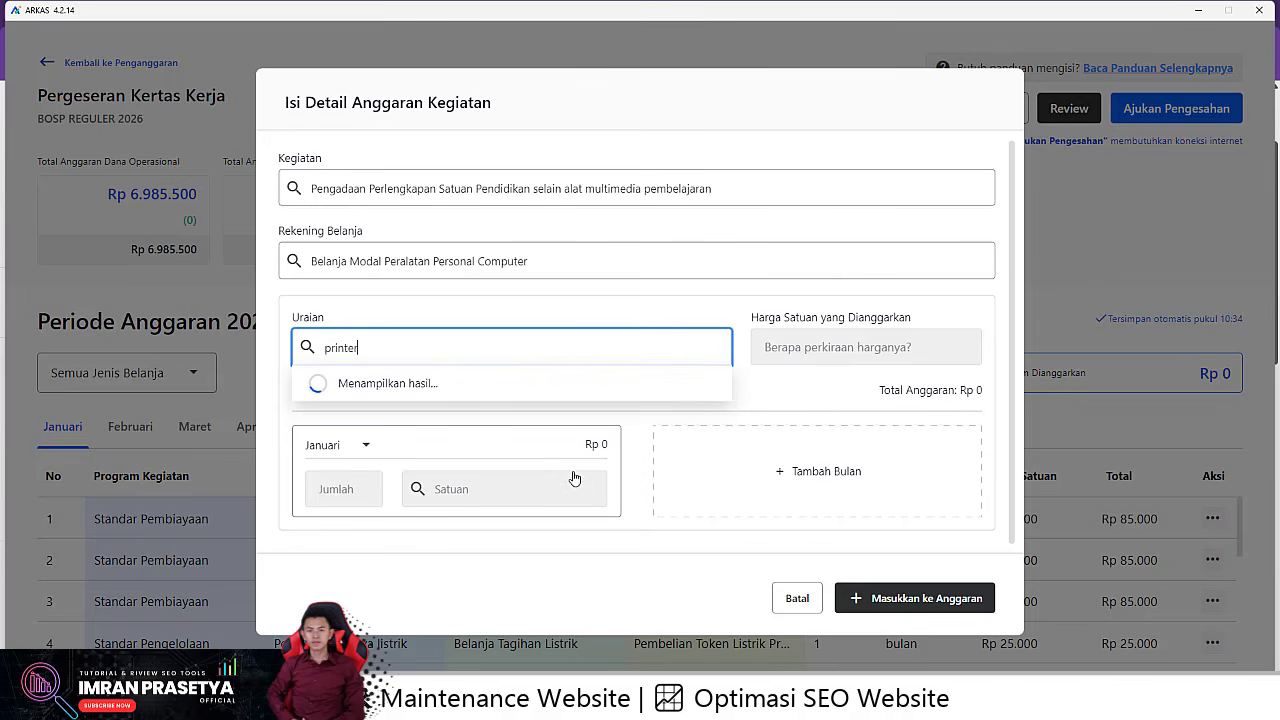
{"action": "type", "text": " s"}
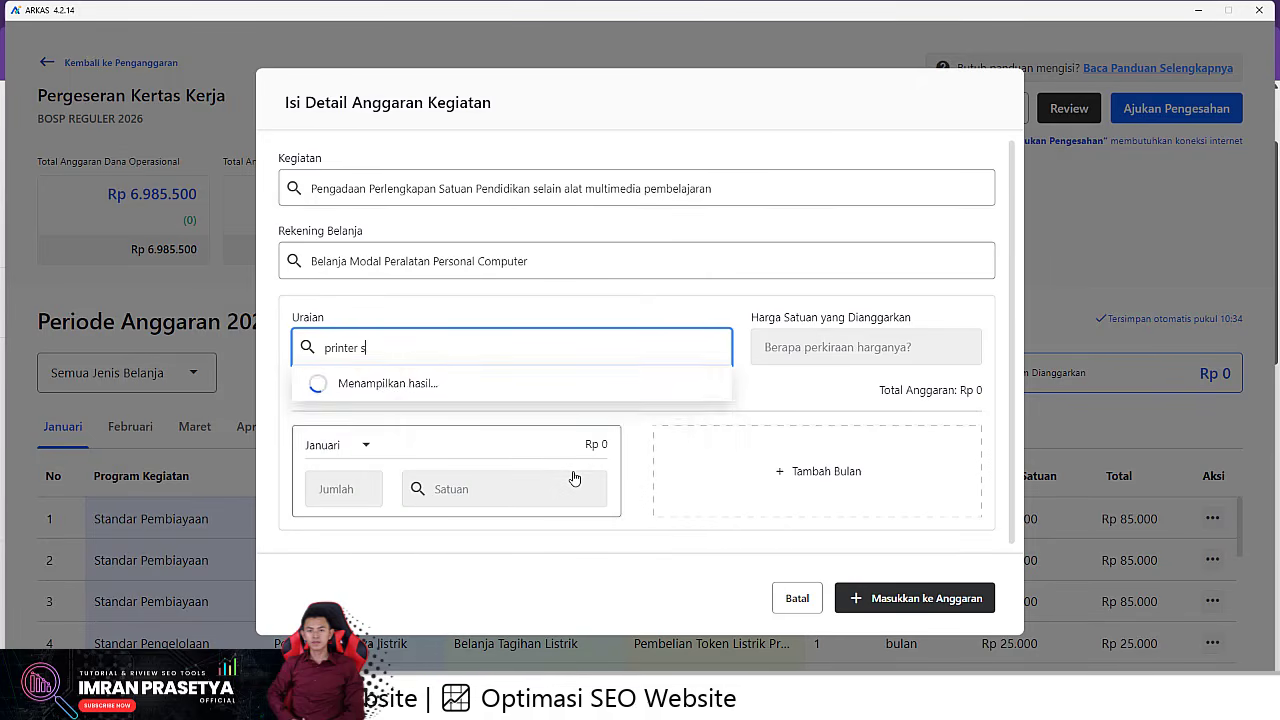
{"action": "key", "text": "BackSpace"}
{"action": "key", "text": "BackSpace"}
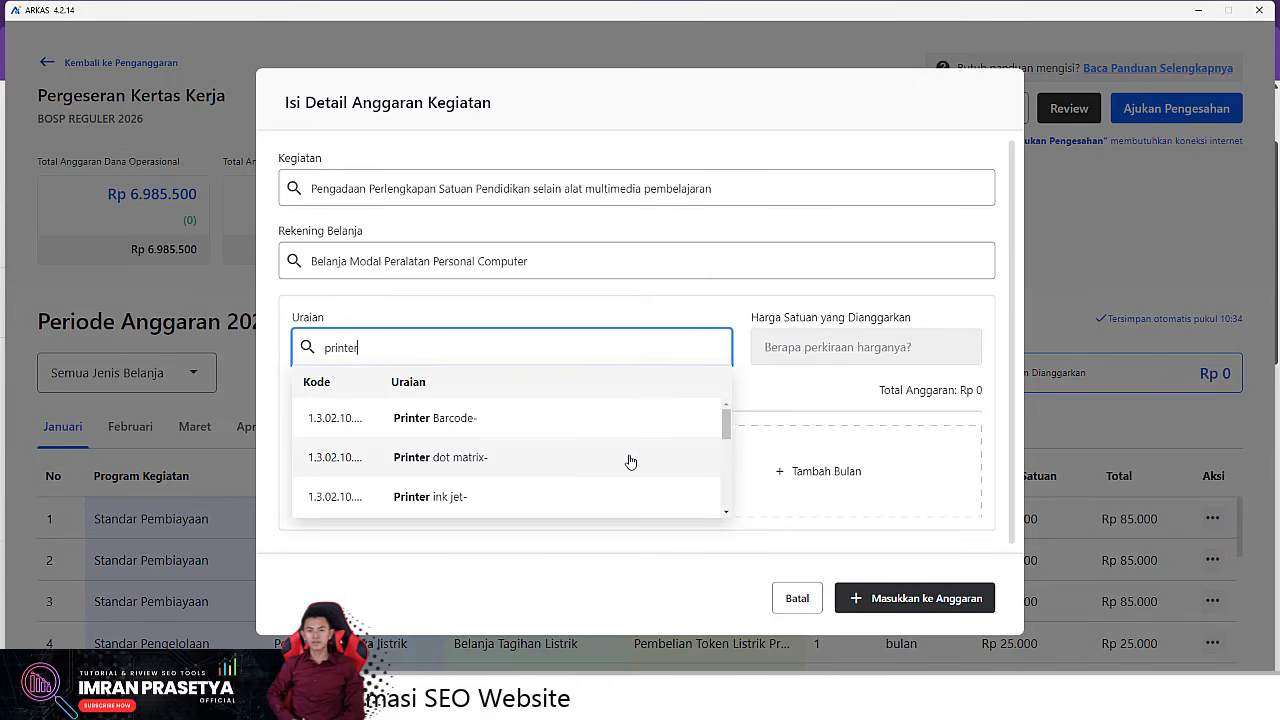
- Look through the printer items, choose a Printer / Scanner- entry as the Uraian and check its unit price limits
{"action": "scroll", "coordinate": [617, 457], "scroll_direction": "down", "scroll_amount": 3}
{"action": "scroll", "coordinate": [605, 451], "scroll_direction": "down", "scroll_amount": 5}
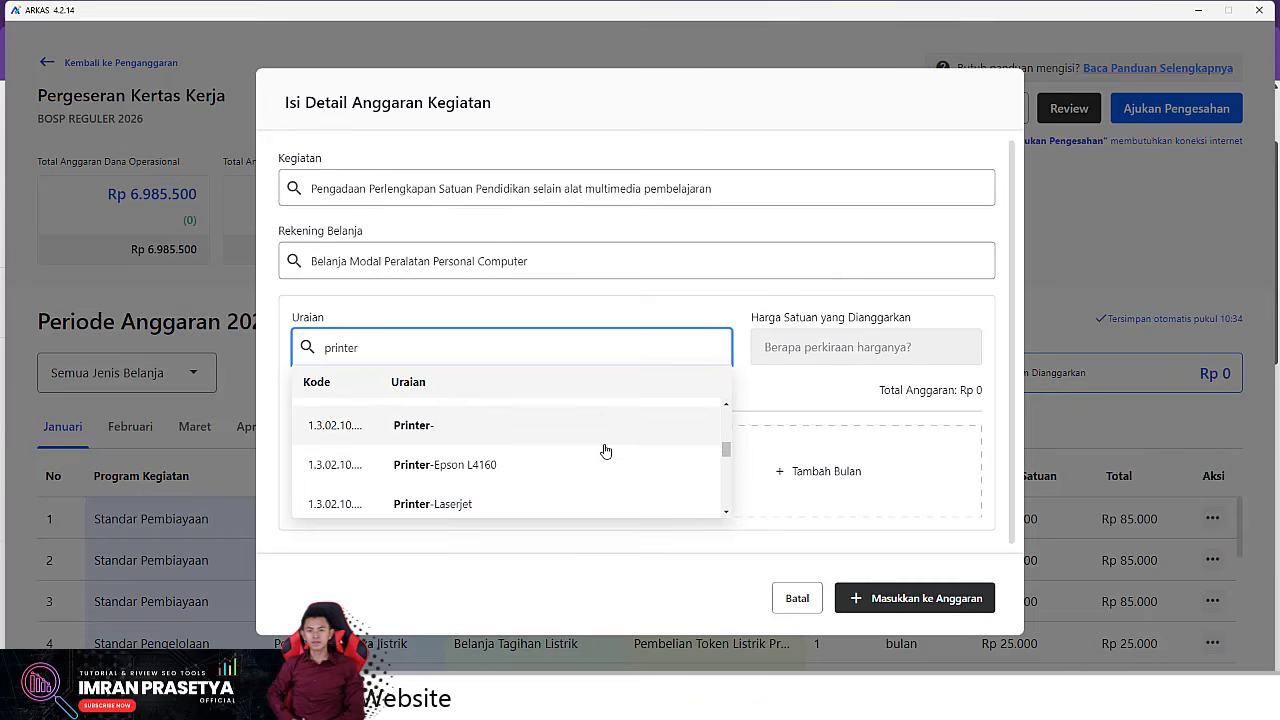
{"action": "scroll", "coordinate": [605, 451], "scroll_direction": "down", "scroll_amount": 3}
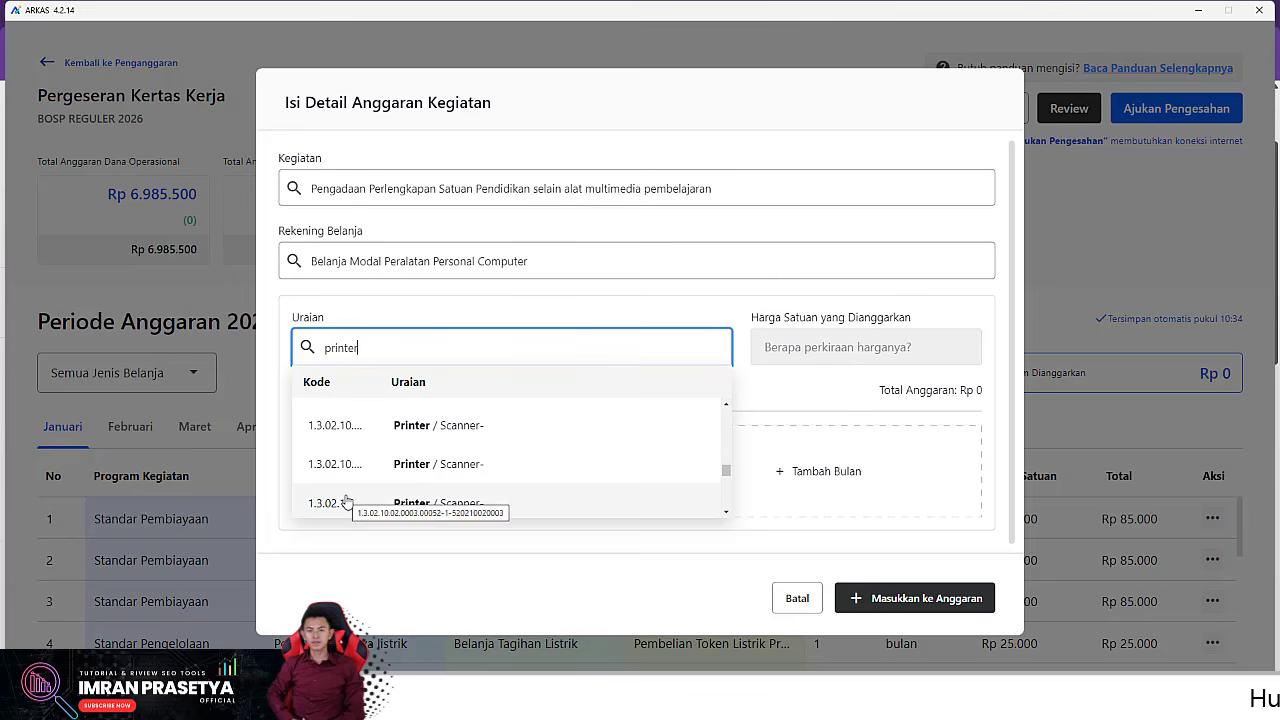
{"action": "scroll", "coordinate": [346, 501], "scroll_direction": "down", "scroll_amount": 1}
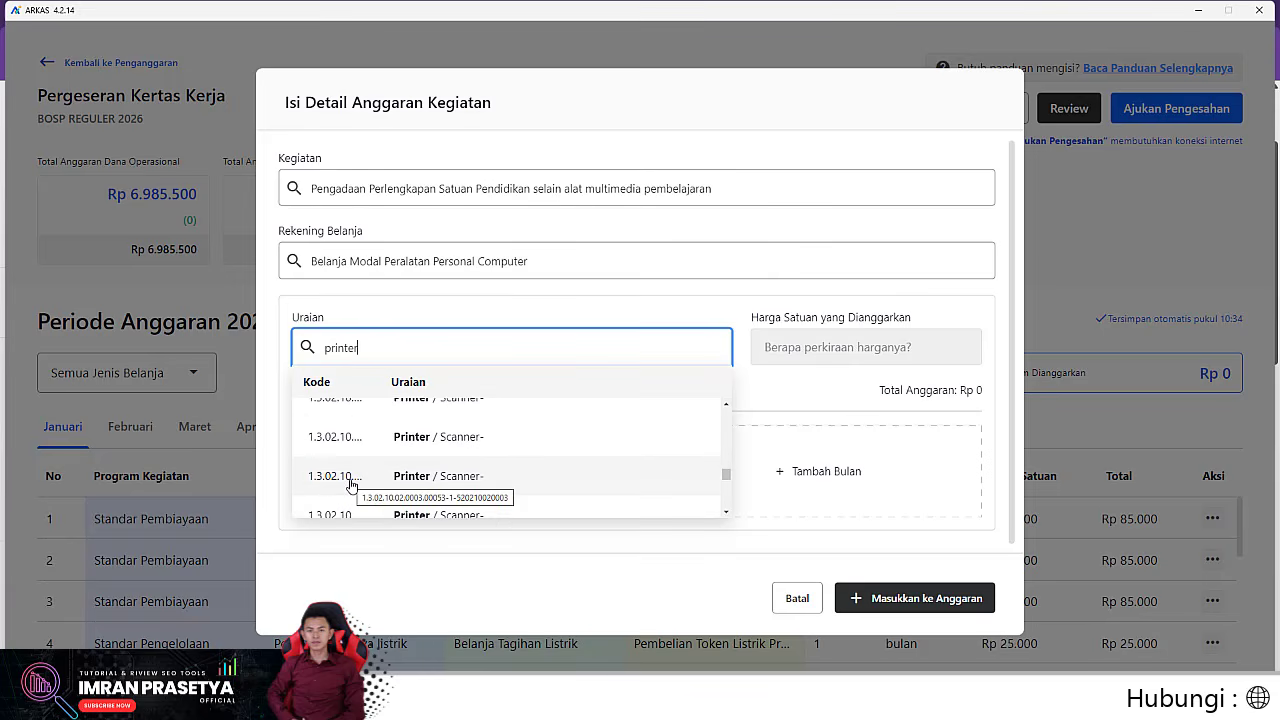
{"action": "scroll", "coordinate": [351, 485], "scroll_direction": "down", "scroll_amount": 1}
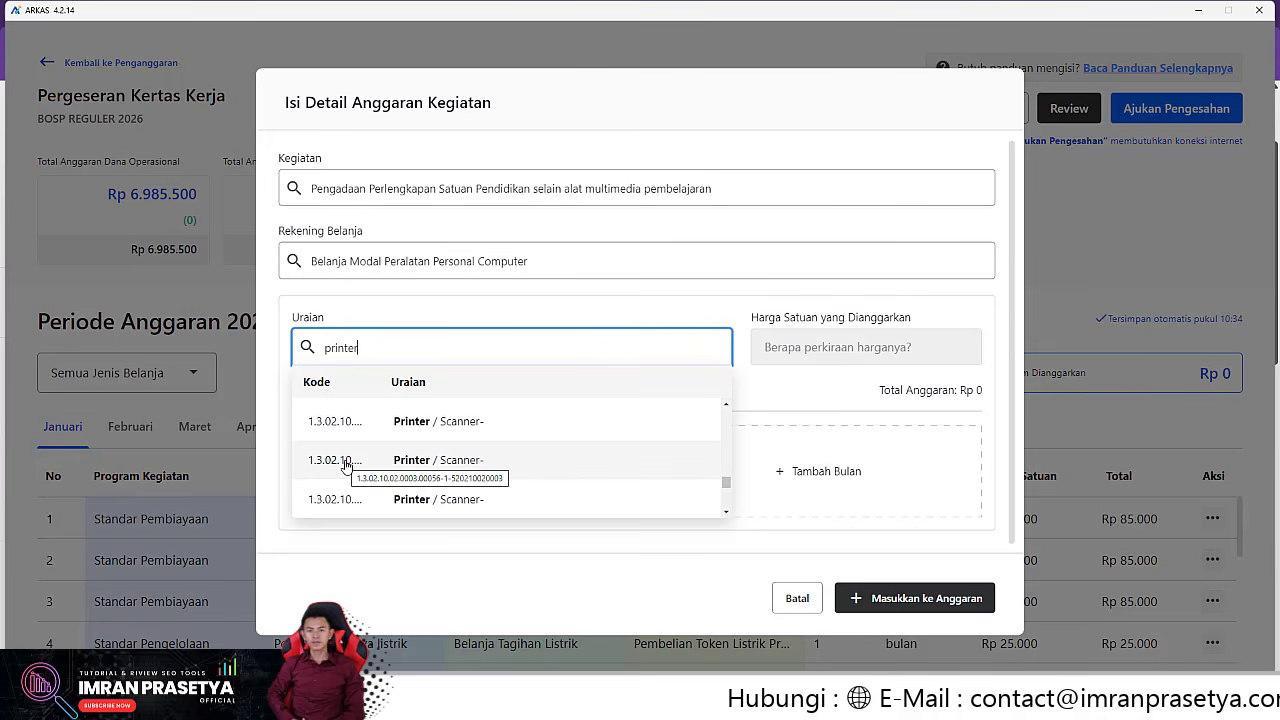
{"action": "scroll", "coordinate": [346, 463], "scroll_direction": "up", "scroll_amount": 2}
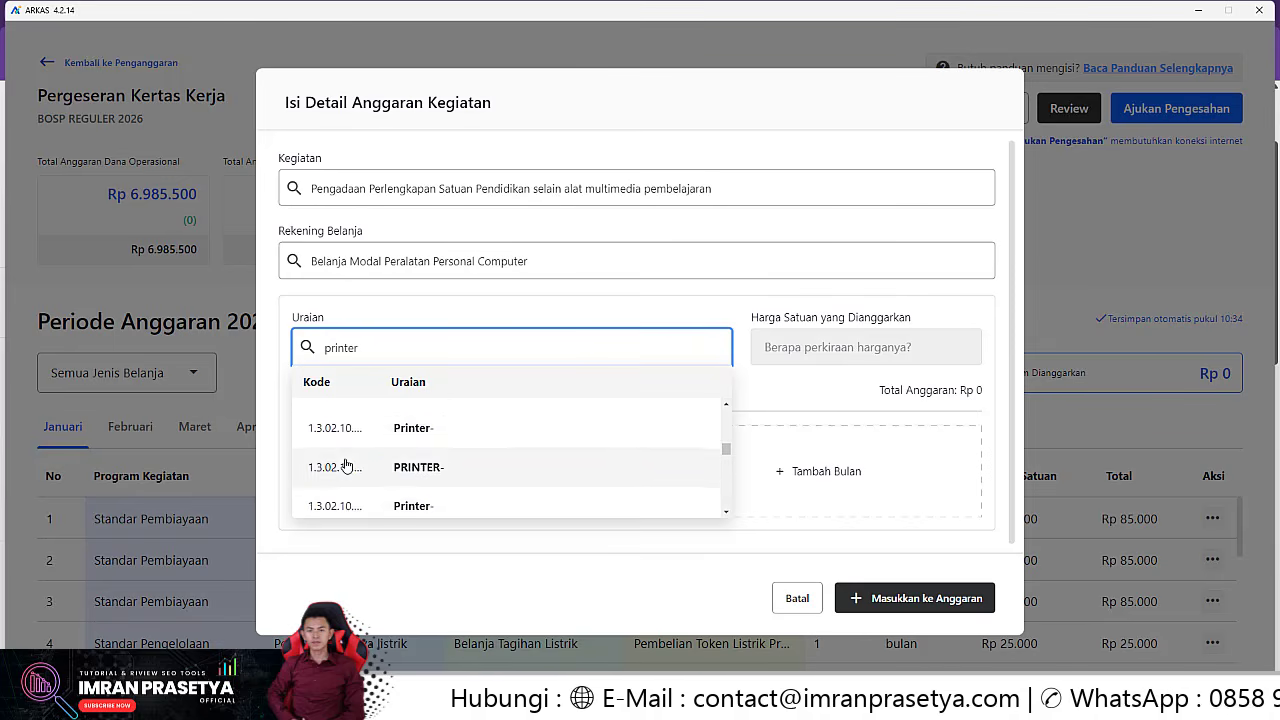
{"action": "scroll", "coordinate": [346, 463], "scroll_direction": "down", "scroll_amount": 2}
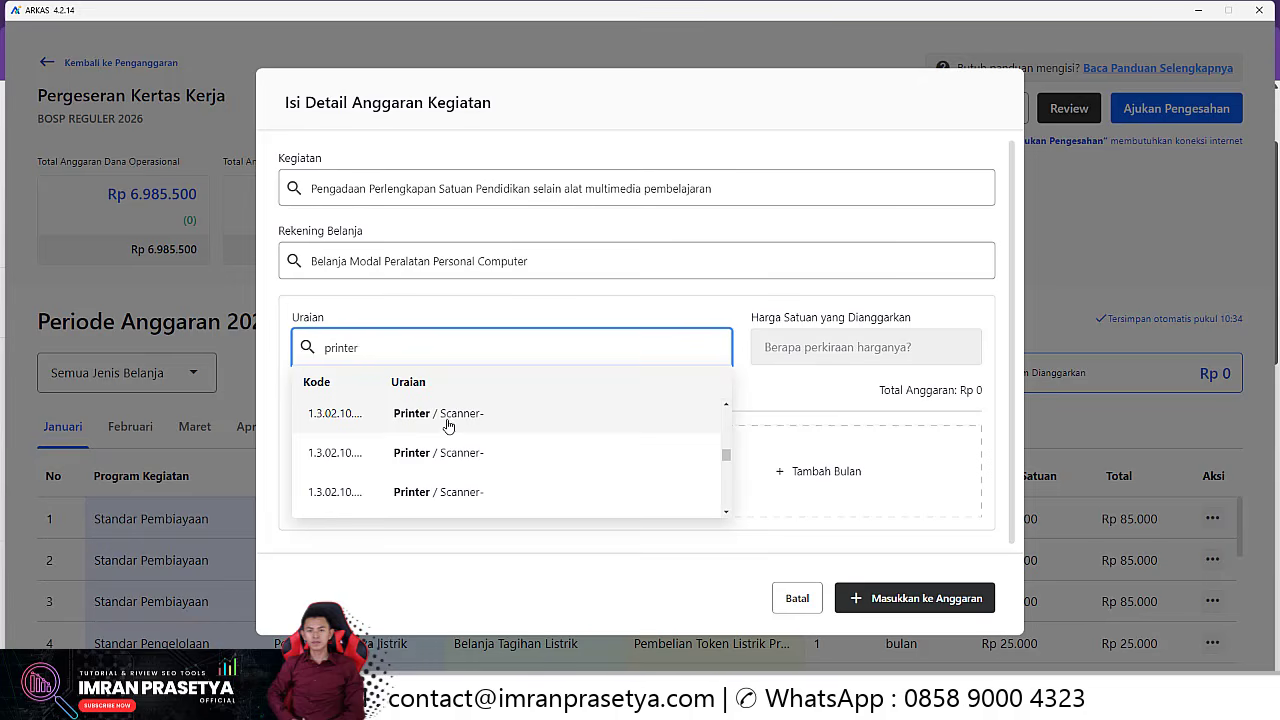
{"action": "left_click", "coordinate": [338, 415]}
{"action": "left_click", "coordinate": [820, 336]}
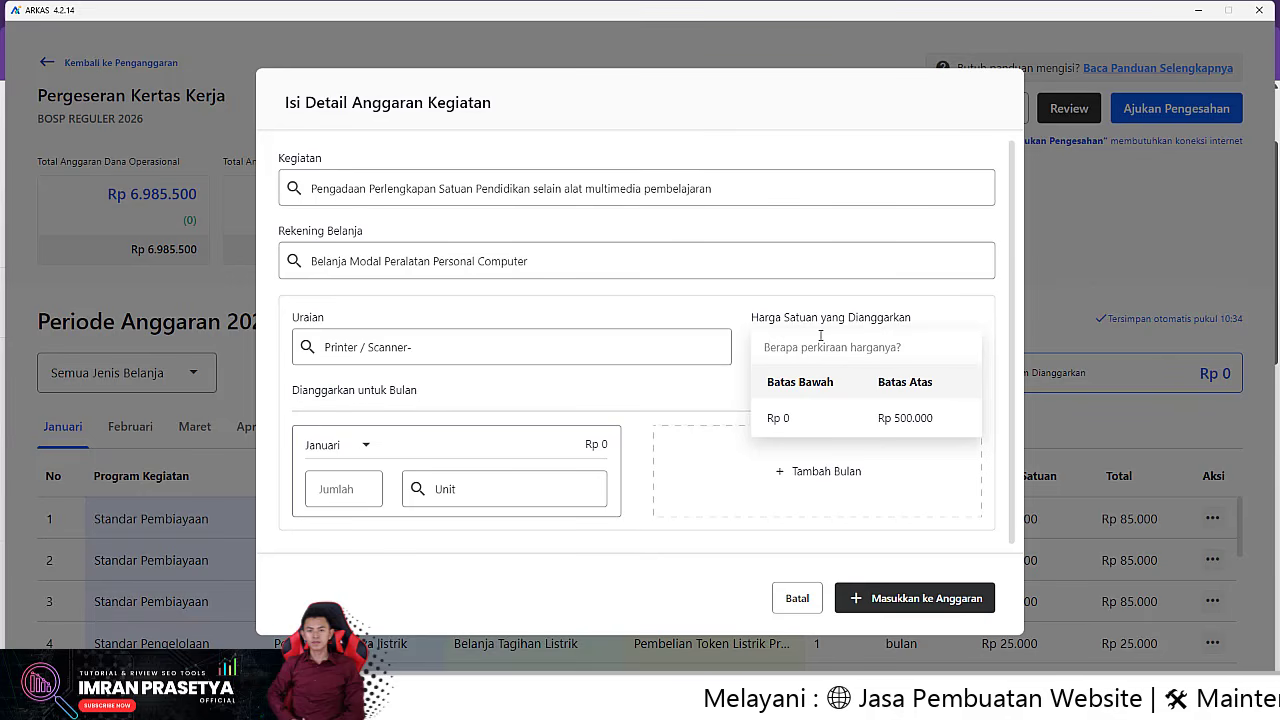
- Switch the Uraian to the last Printer / Scanner- entry in the list and check its price limits
{"action": "left_click", "coordinate": [499, 344]}
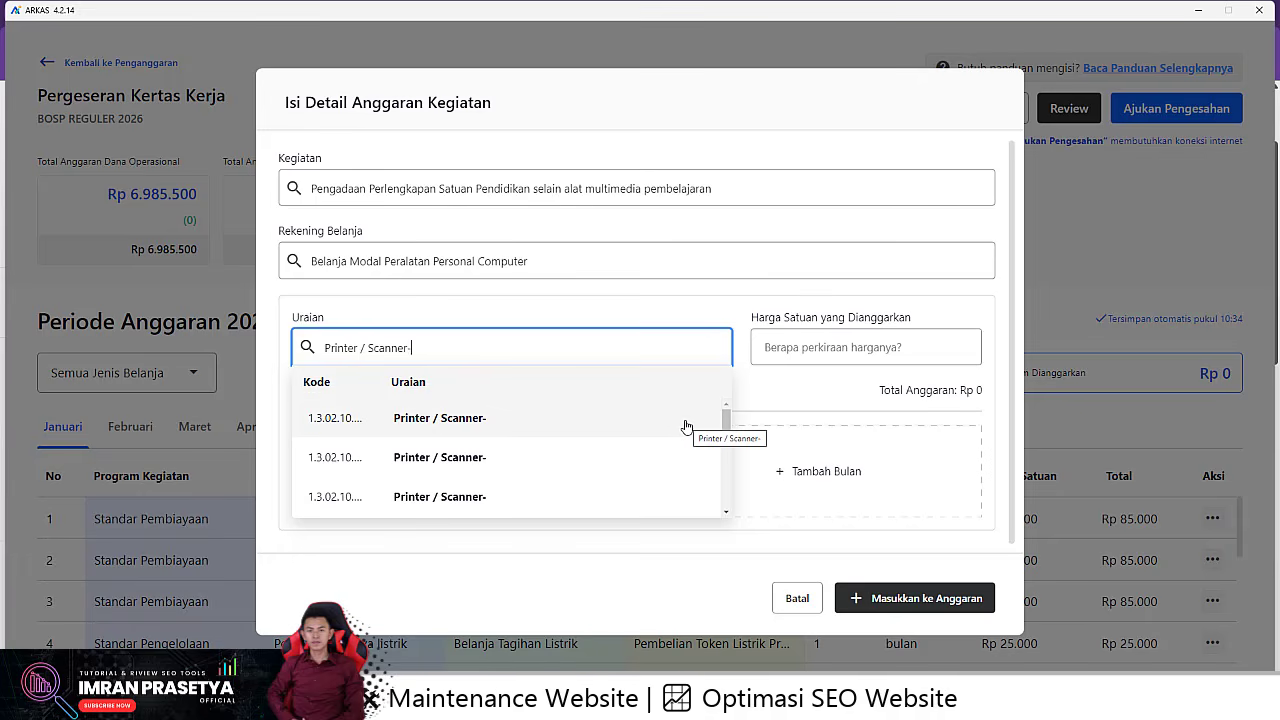
{"action": "left_click_drag", "start_coordinate": [726, 427], "coordinate": [724, 515]}
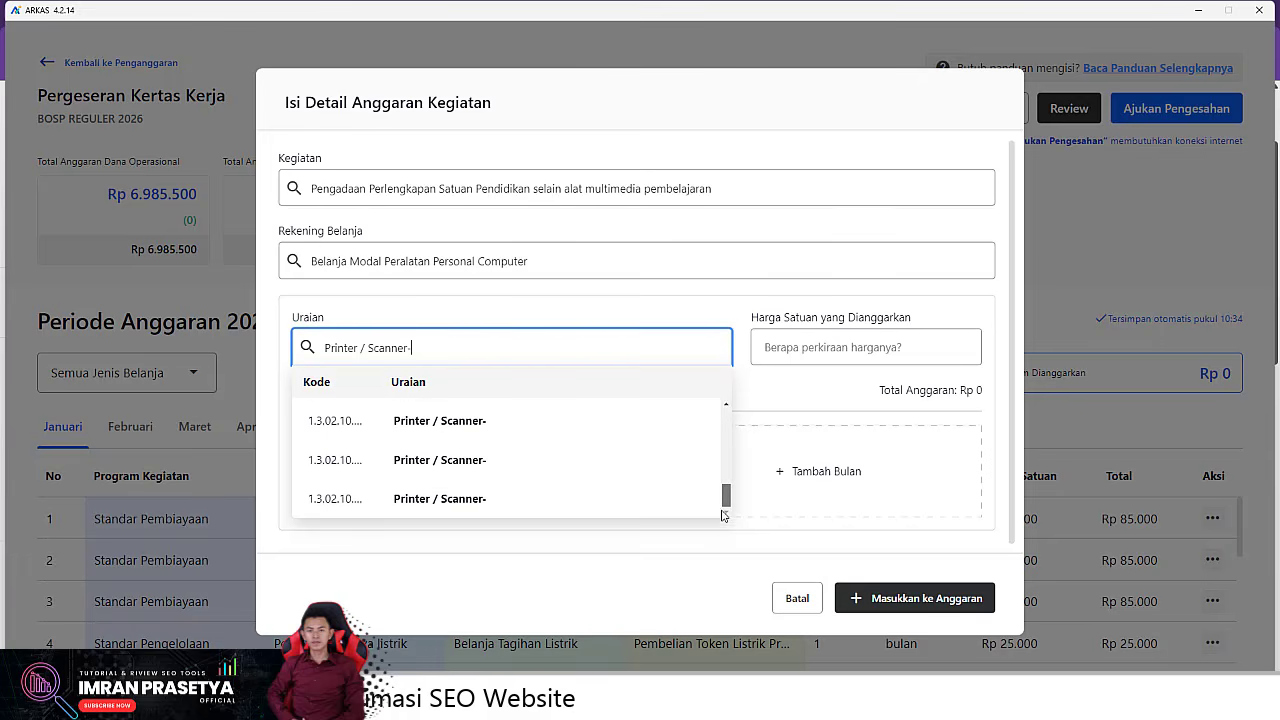
{"action": "left_click", "coordinate": [483, 497]}
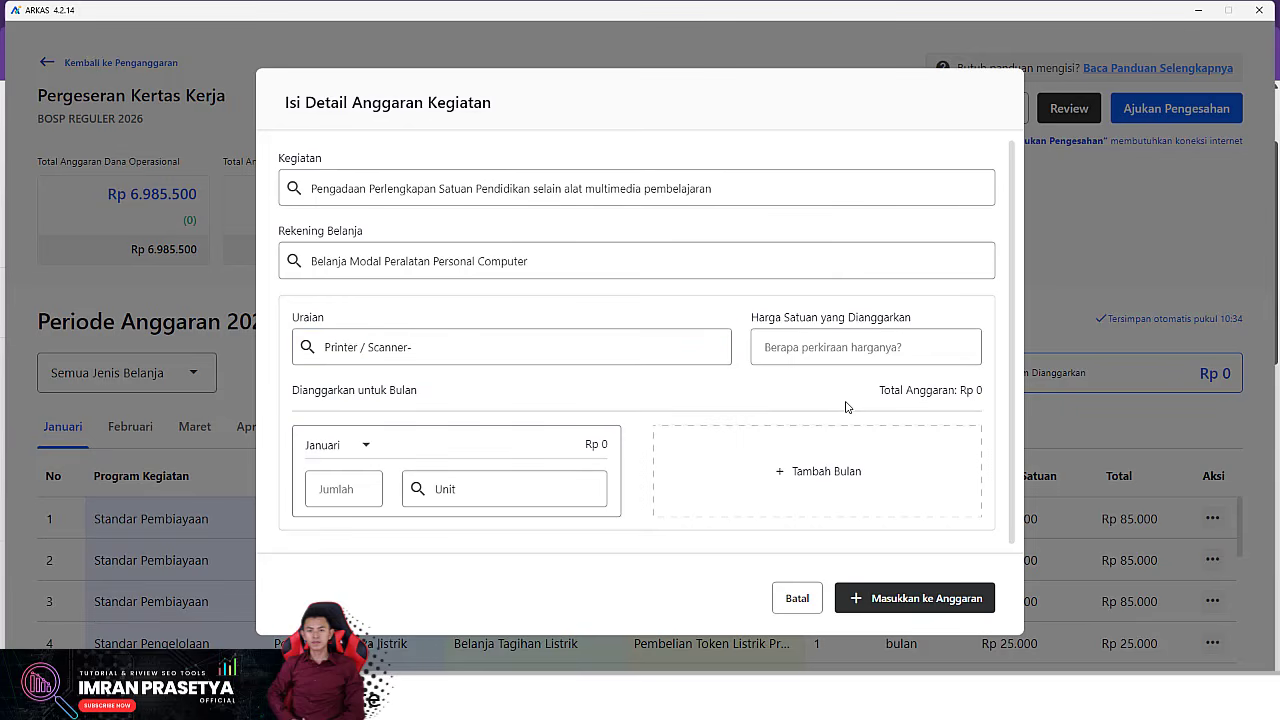
{"action": "left_click", "coordinate": [838, 350]}
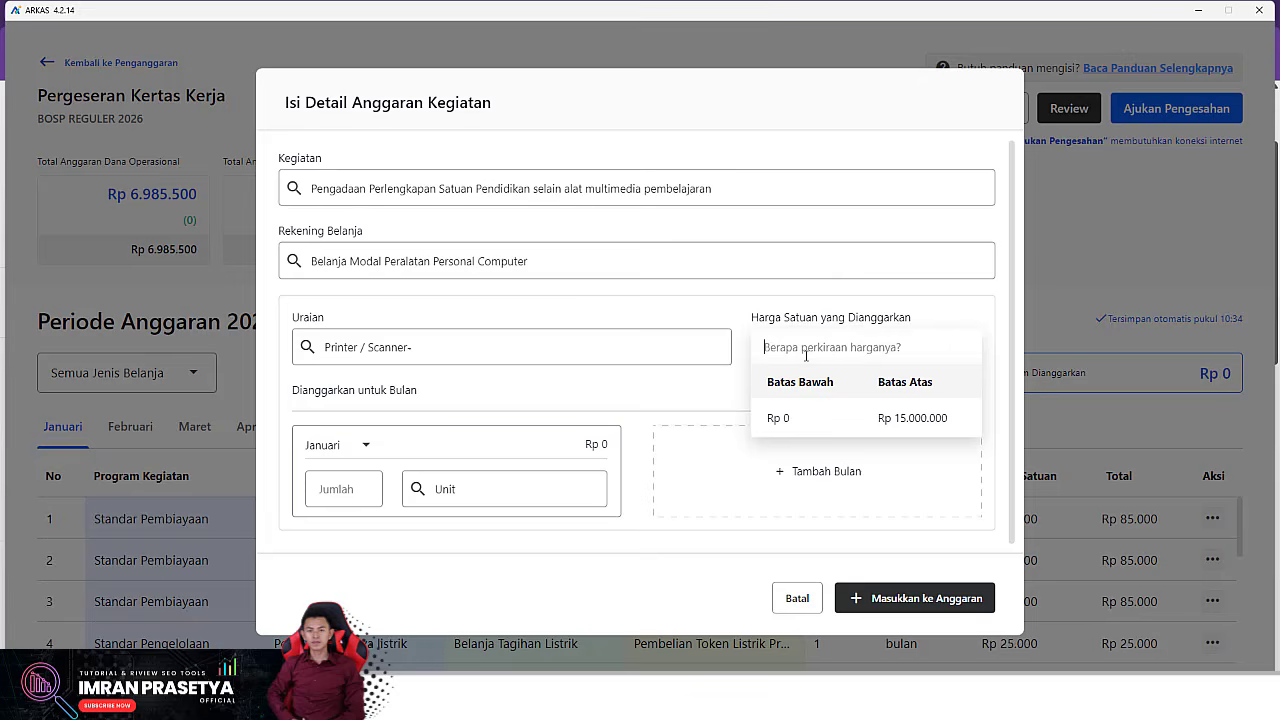
- Try another Printer / Scanner- entry near the end of the list and check its lower and upper price limits
{"action": "left_click", "coordinate": [518, 354]}
{"action": "left_click_drag", "start_coordinate": [727, 426], "coordinate": [714, 508]}
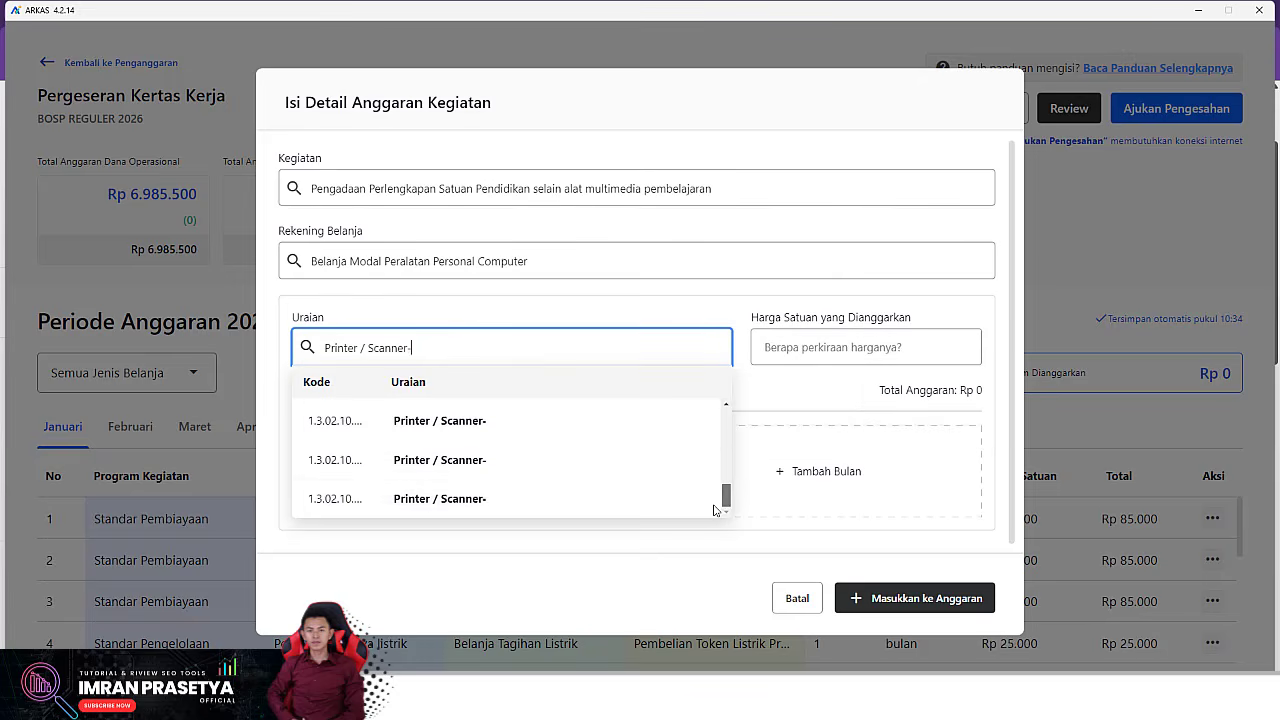
{"action": "left_click", "coordinate": [505, 469]}
{"action": "left_click", "coordinate": [776, 349]}
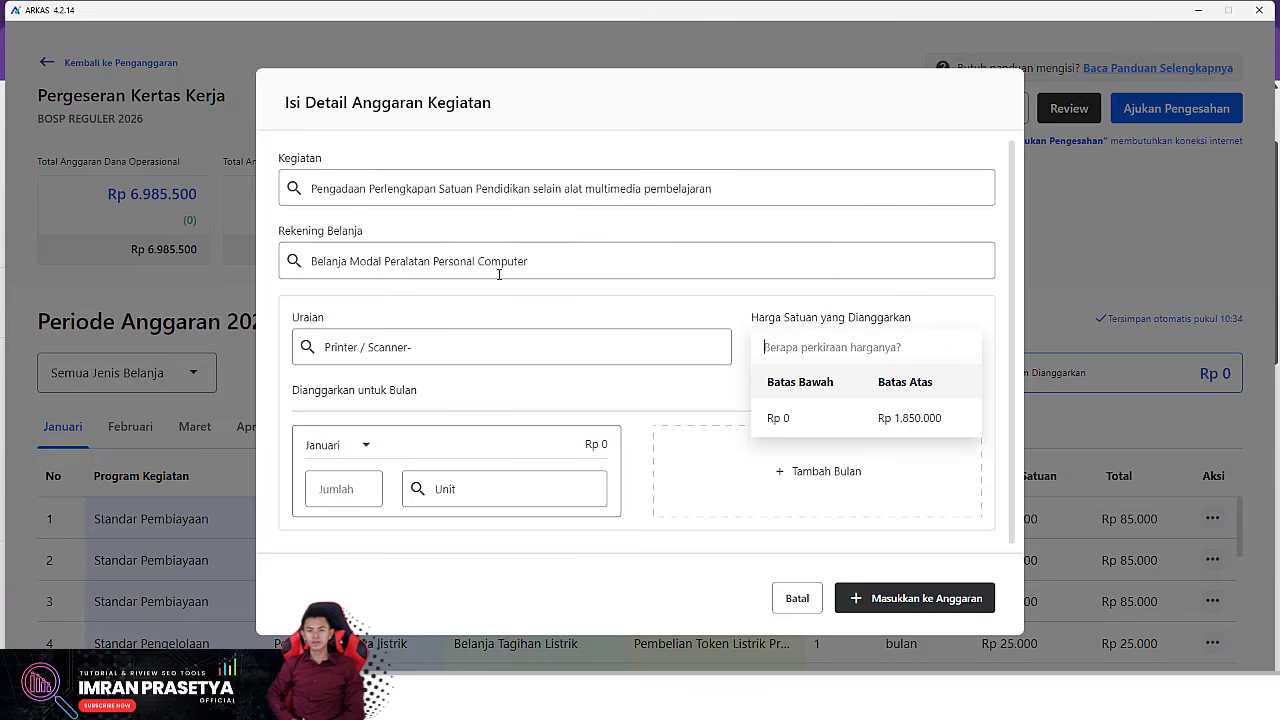
- Choose the Printer / Scanner- entry with the Rp 2.100.000 upper limit and set Harga Satuan yang Dianggarkan to Rp 2.100.000
{"action": "left_click", "coordinate": [523, 345]}
{"action": "left_click_drag", "start_coordinate": [727, 414], "coordinate": [727, 510]}
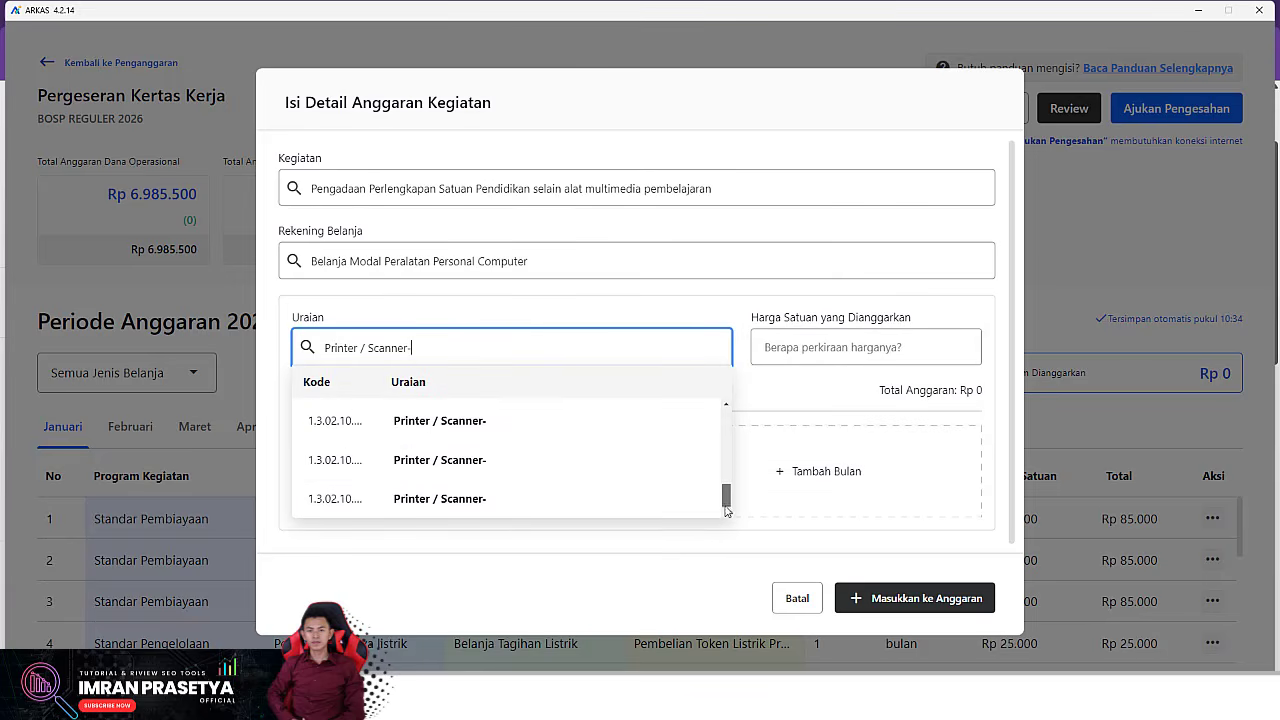
{"action": "left_click", "coordinate": [447, 455]}
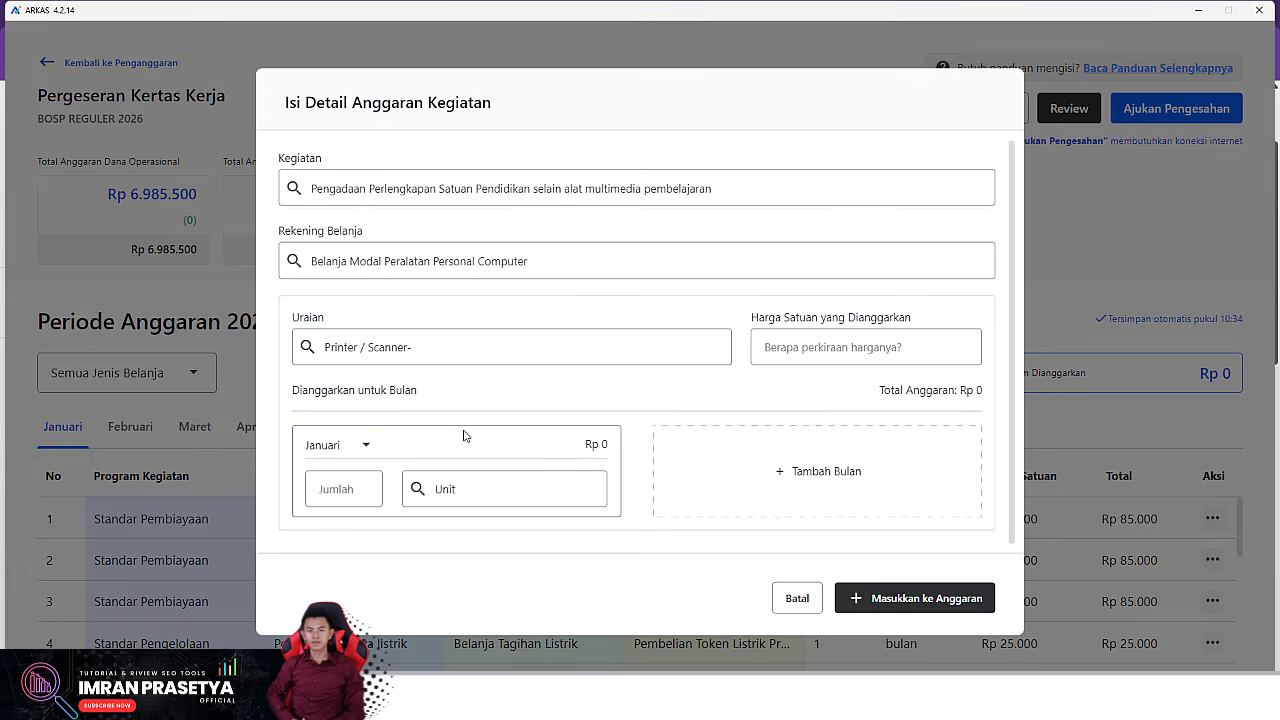
{"action": "left_click", "coordinate": [878, 341]}
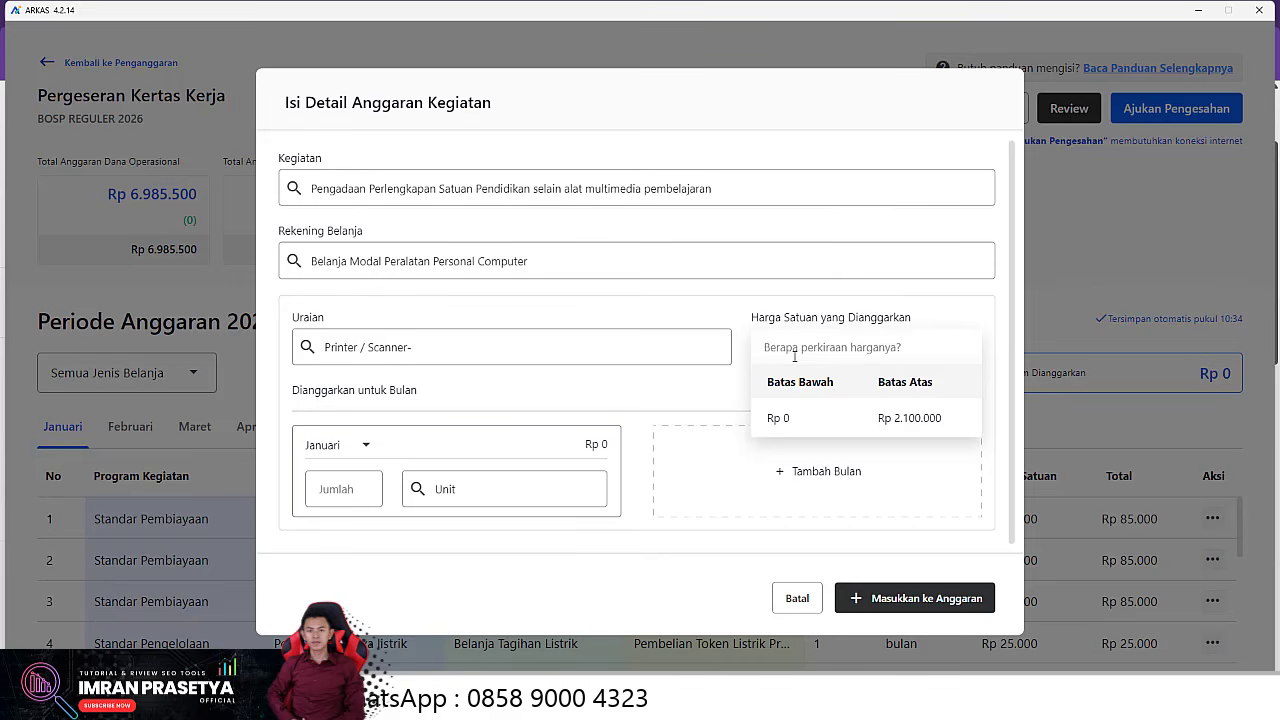
{"action": "type", "text": "210"}
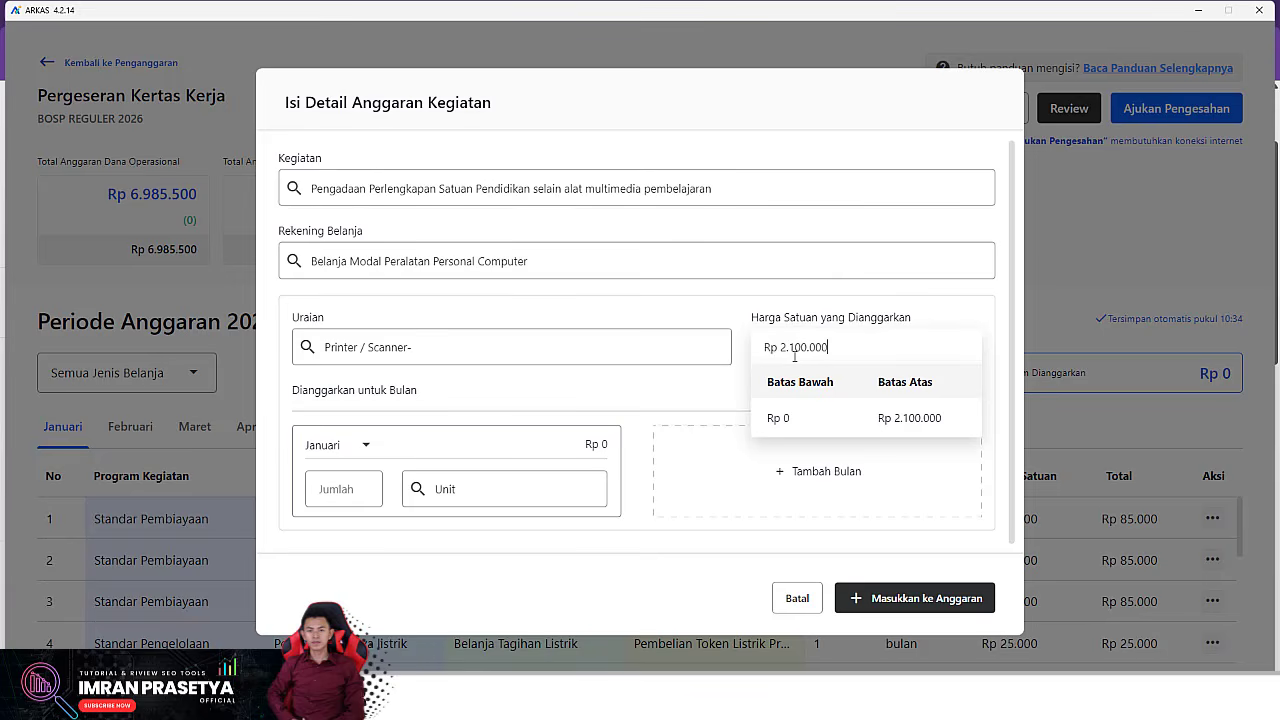
{"action": "left_click", "coordinate": [277, 384]}
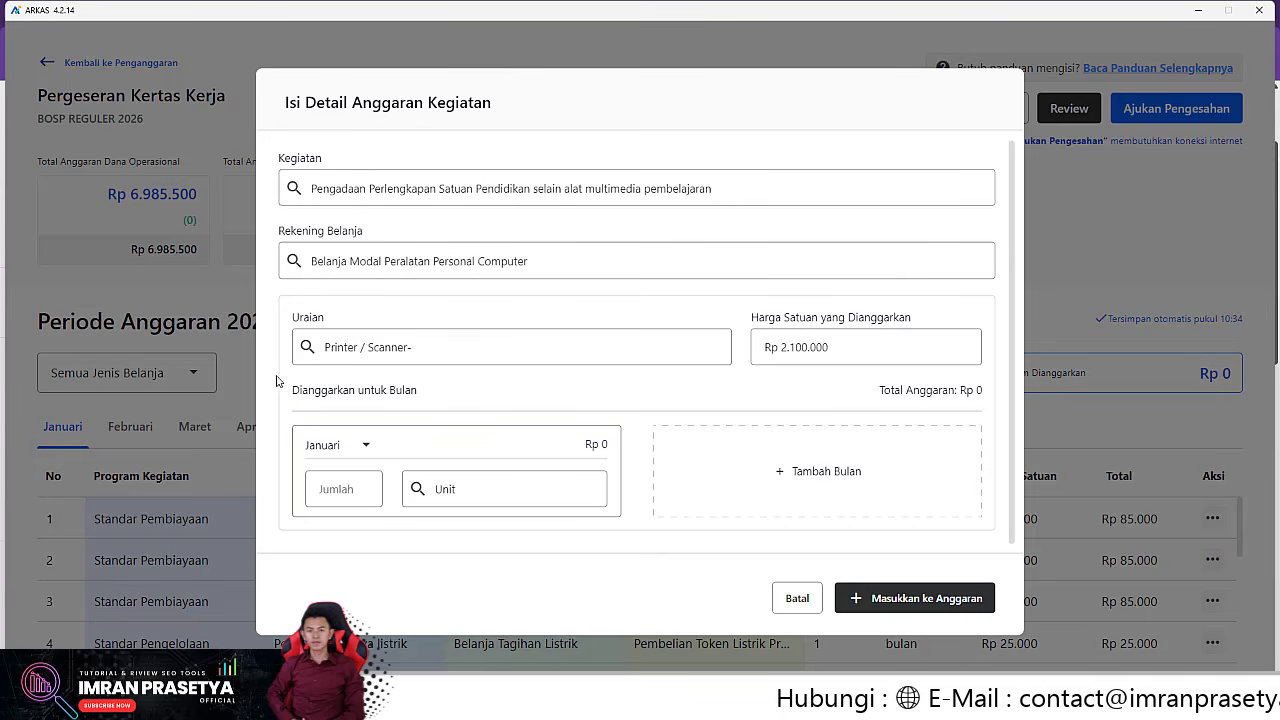
- Set the budgeted month to April with a Jumlah of 1 Unit
{"action": "left_click", "coordinate": [364, 445]}
{"action": "scroll", "coordinate": [368, 502], "scroll_direction": "down", "scroll_amount": 1}
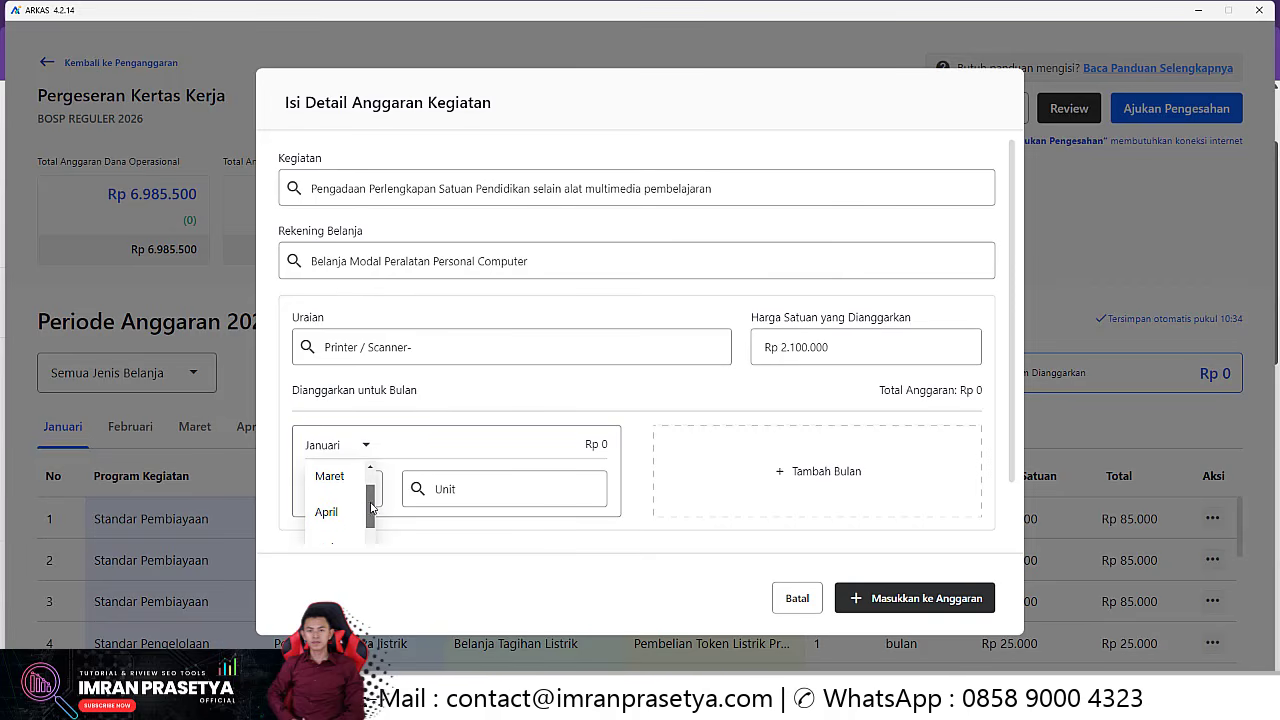
{"action": "scroll", "coordinate": [370, 508], "scroll_direction": "down", "scroll_amount": 1}
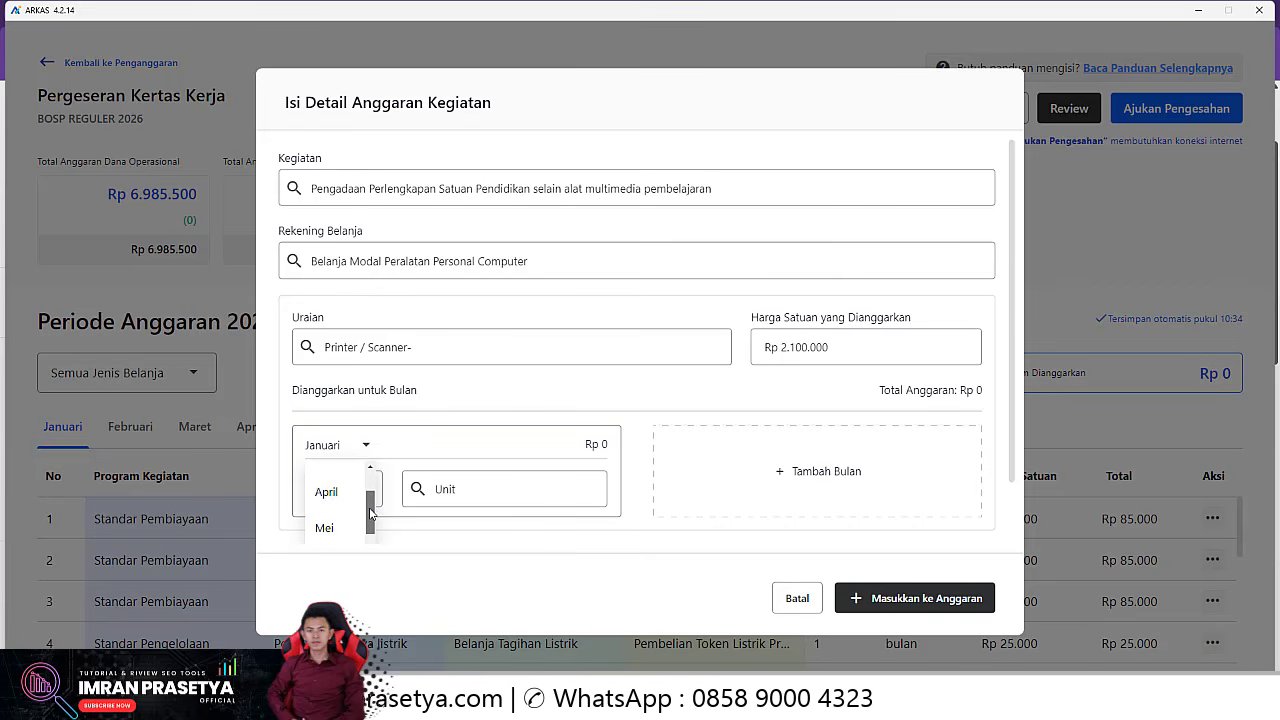
{"action": "left_click", "coordinate": [328, 492]}
{"action": "left_click", "coordinate": [350, 473]}
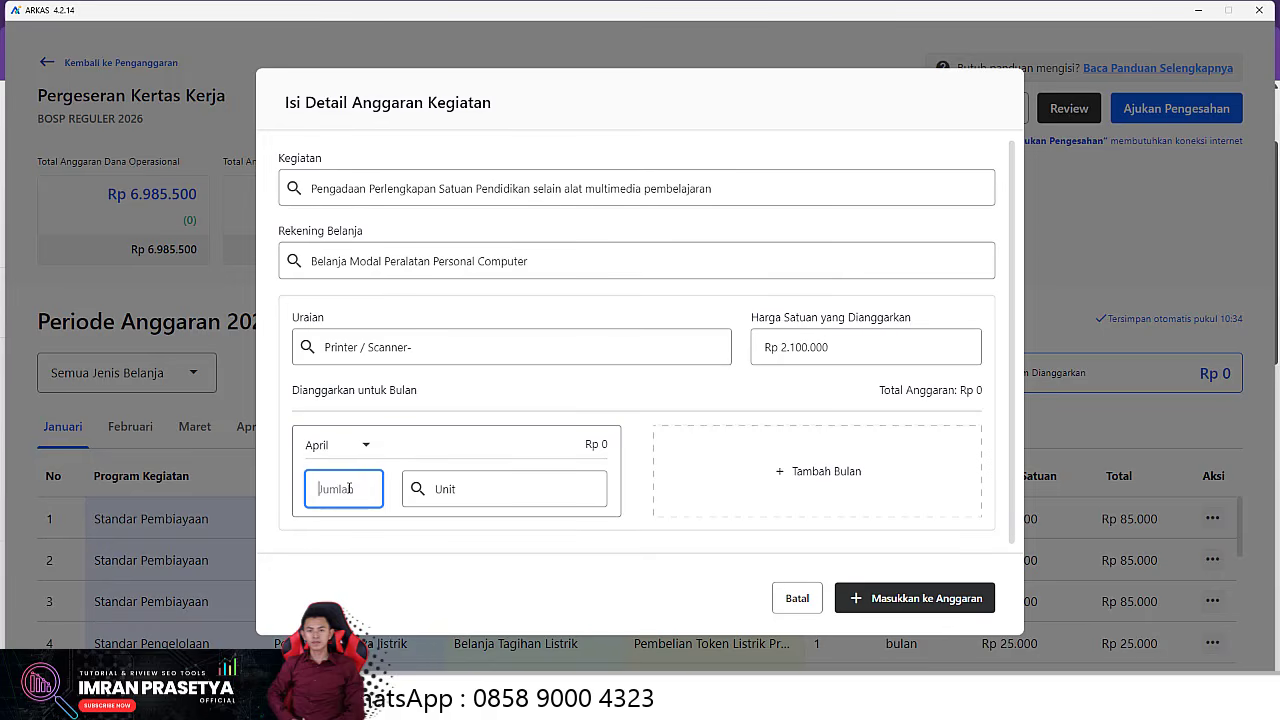
{"action": "type", "text": "1"}
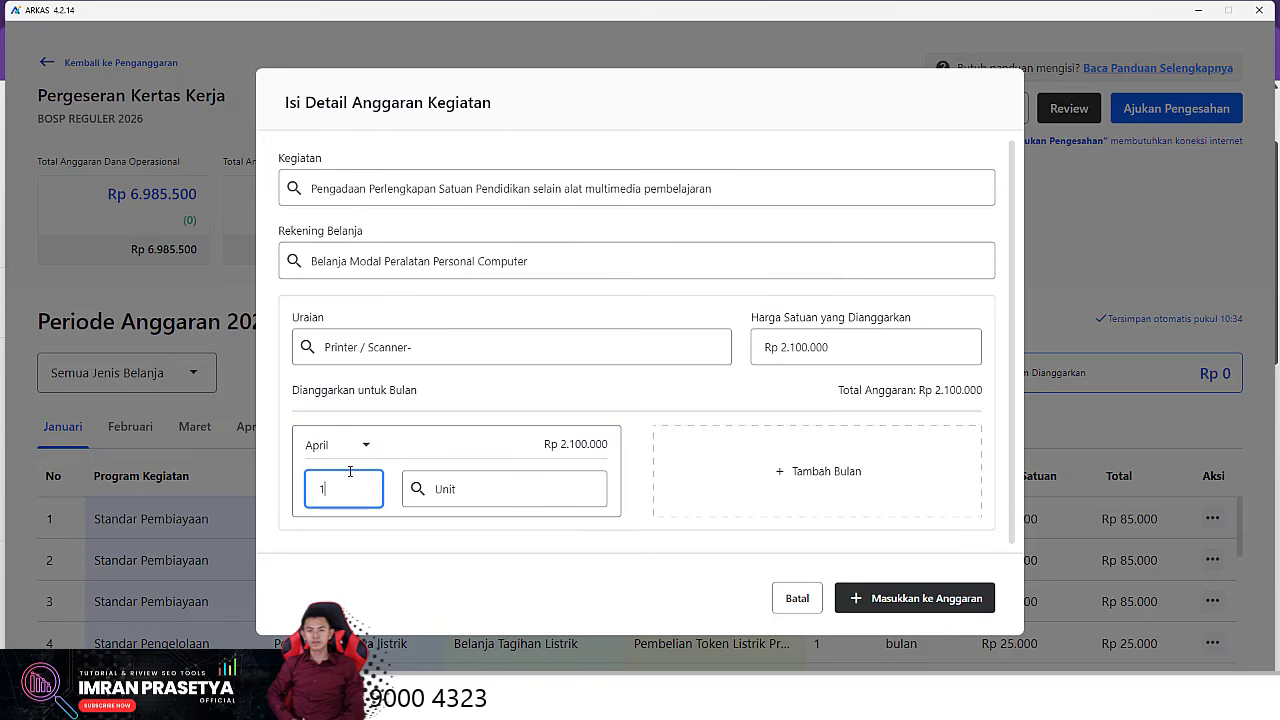